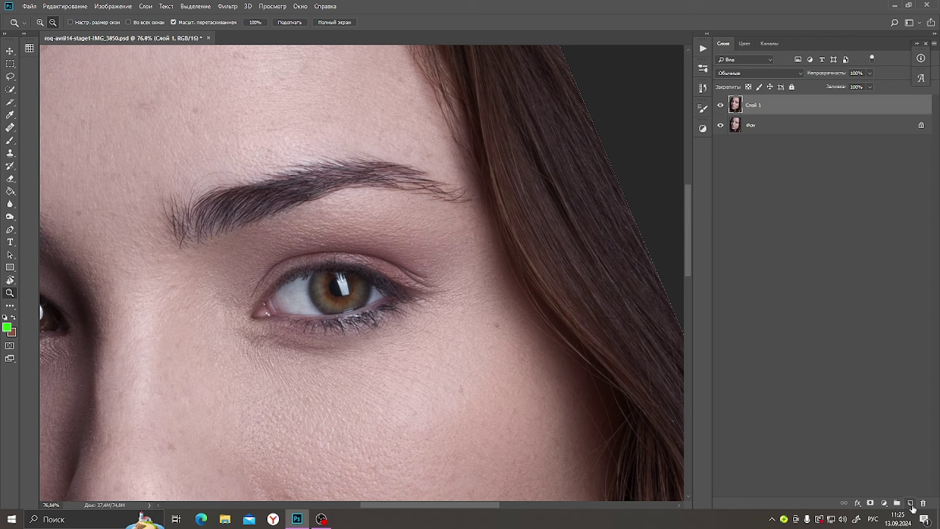
# Add a new empty layer, Слой 2, above Слой 1
pyautogui.click(911, 504)
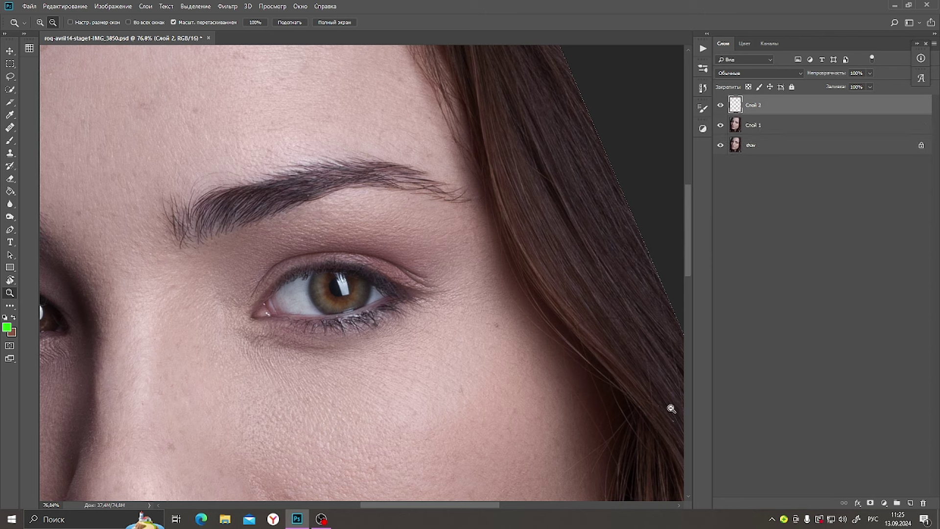
# Sketch green guide strokes on Слой 2 at the brow's inner end, tail and upper outline
pyautogui.click(8, 142)
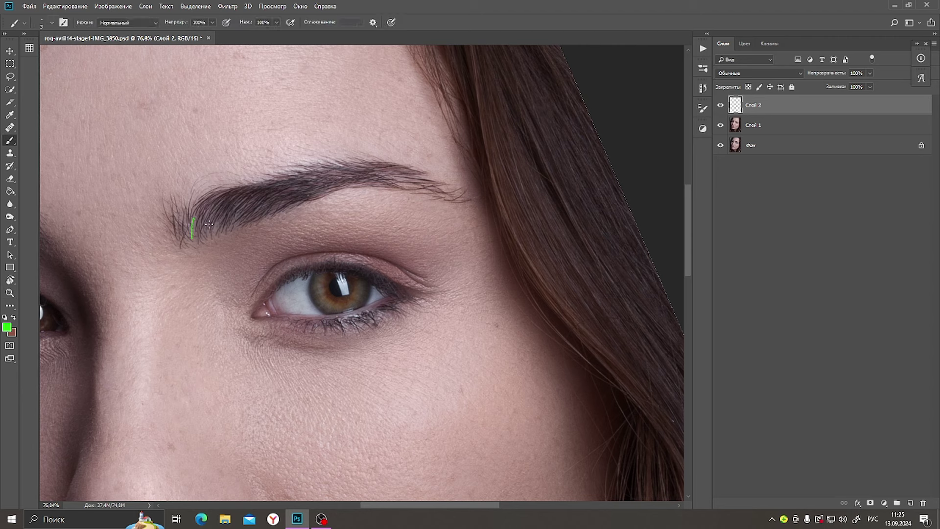
pyautogui.moveTo(210, 212)
pyautogui.mouseDown()
pyautogui.moveTo(206, 229)
pyautogui.moveTo(233, 226)
pyautogui.mouseUp()
pyautogui.moveTo(447, 201); pyautogui.dragTo(469, 205)
pyautogui.moveTo(263, 178); pyautogui.dragTo(361, 167)
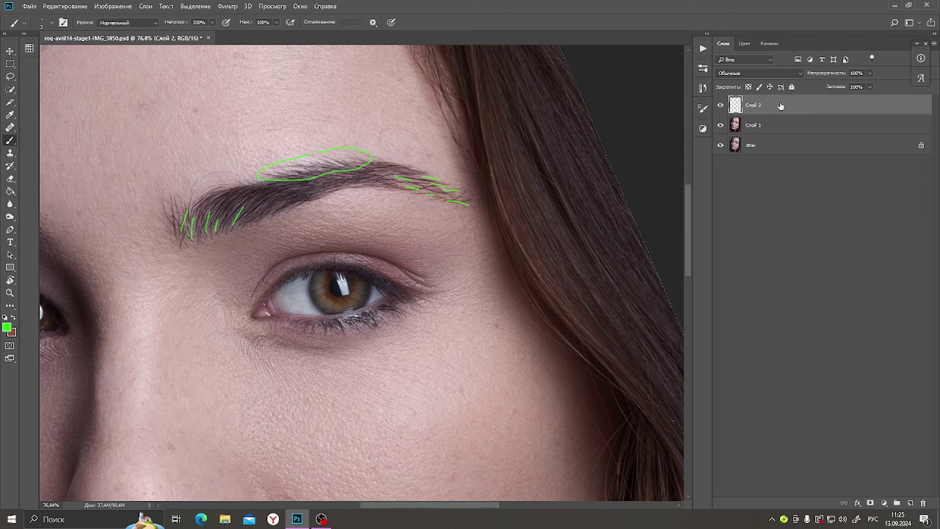
# Delete Слой 2 with its green strokes and zoom in on the eyebrow and eye
pyautogui.click(924, 503)
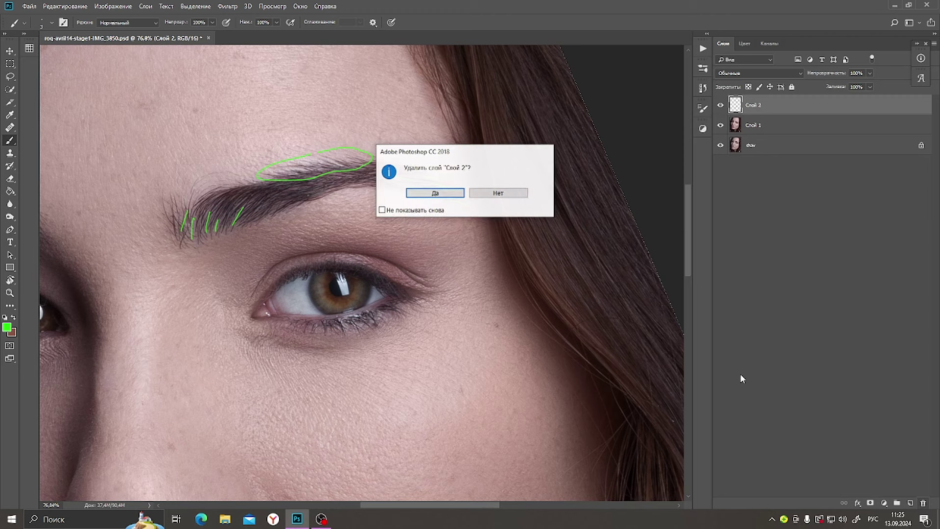
pyautogui.click(435, 193)
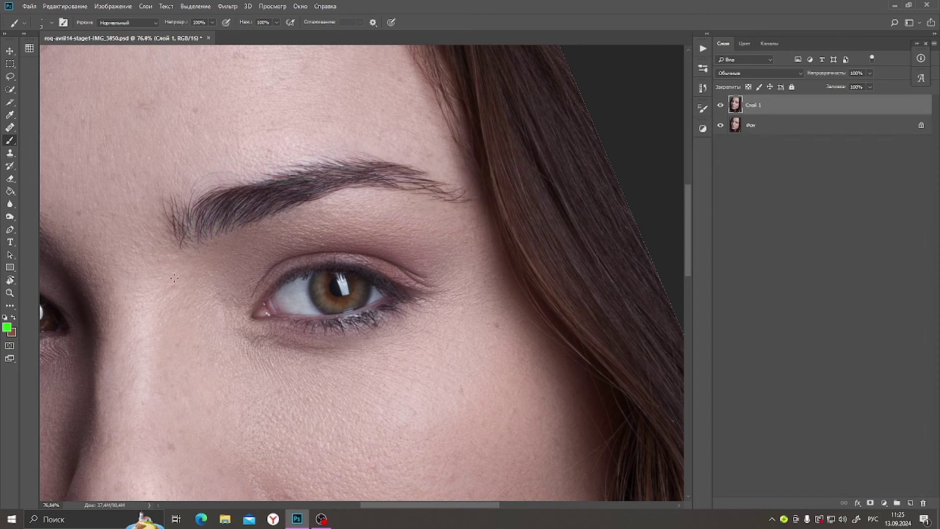
pyautogui.click(10, 291)
pyautogui.moveTo(374, 144); pyautogui.dragTo(384, 134)
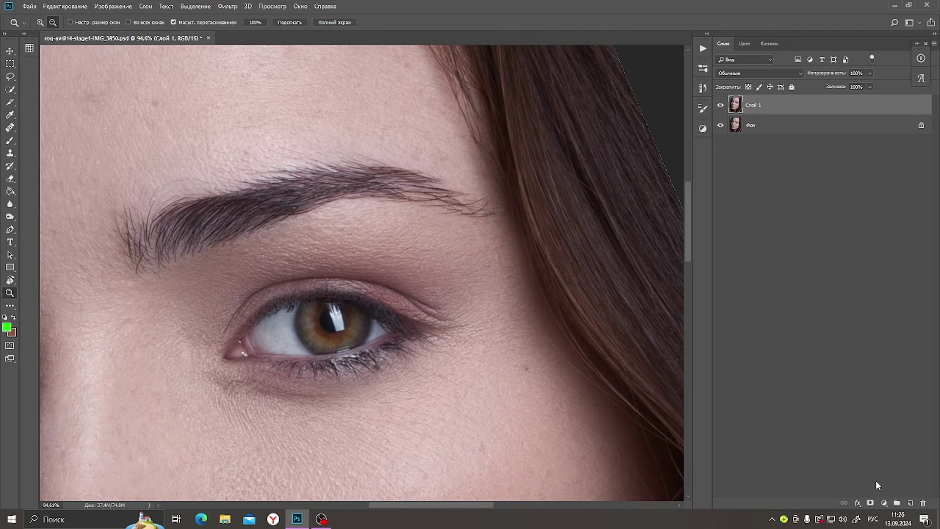
# Add a new layer above Слой 1 set to Цветность blend mode
pyautogui.click(910, 502)
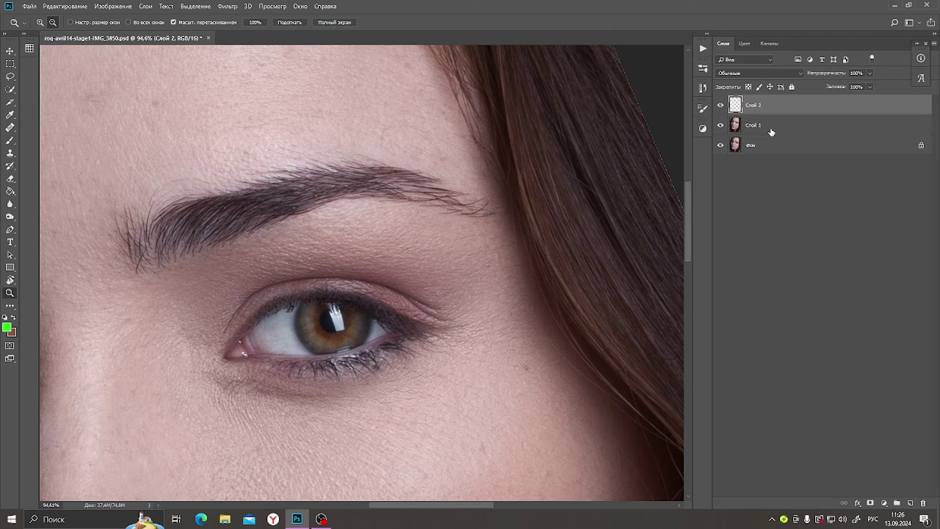
pyautogui.click(750, 76)
pyautogui.click(730, 303)
# Pick the Brush with a soft round 3 px tip
pyautogui.click(10, 141)
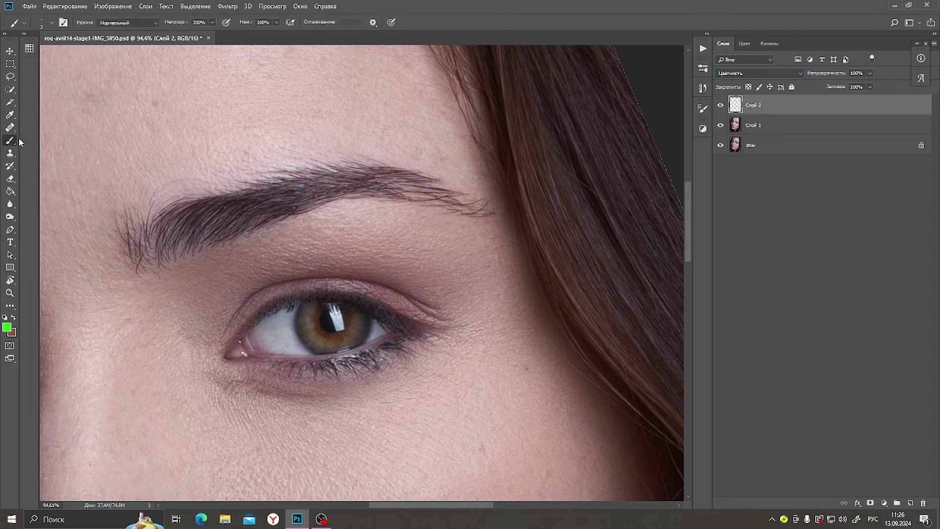
pyautogui.click(52, 23)
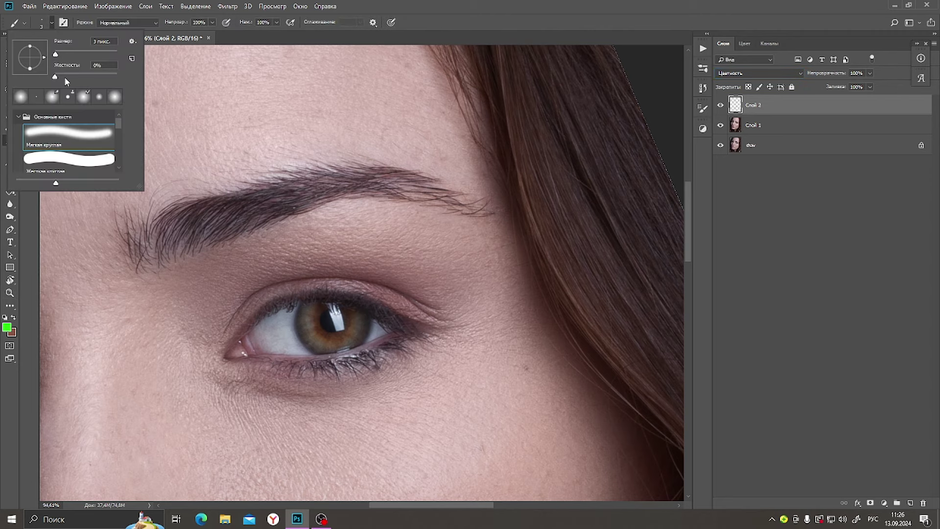
pyautogui.doubleClick(56, 132)
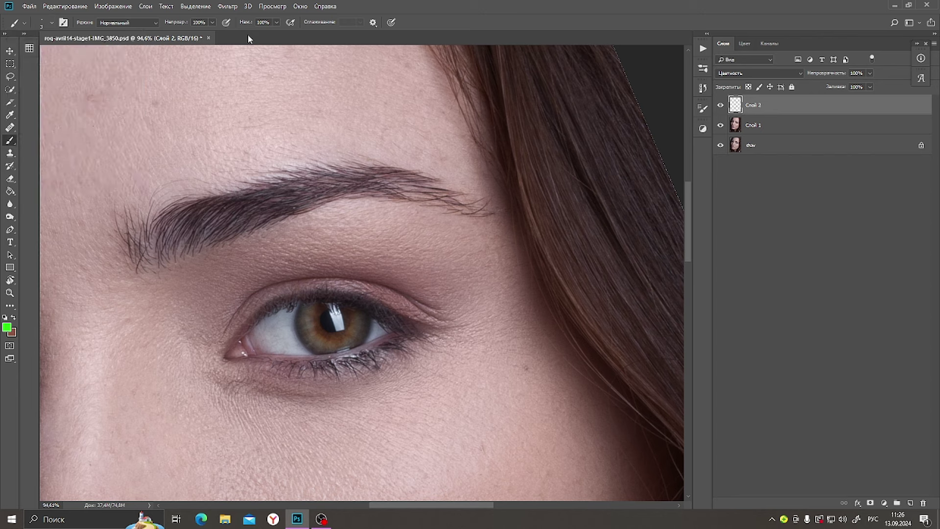
# Set brush opacity to 29%, flow to 30%, and enlarge the brush to size 20
pyautogui.click(212, 23)
pyautogui.click(274, 23)
pyautogui.click(247, 34)
pyautogui.press(']')
pyautogui.press(']')
# Sample a skin tone as paint colour and lower the brush flow to 18%
pyautogui.keyDown('alt'); pyautogui.click(194, 265); pyautogui.keyUp('alt')
pyautogui.click(277, 22)
pyautogui.click(332, 40)
pyautogui.press('alt')
# Sample skin tones at the brow's inner end and forehead and paint them onto Слой 2
pyautogui.keyDown('alt'); pyautogui.click(179, 268); pyautogui.keyUp('alt')
pyautogui.keyDown('alt'); pyautogui.click(155, 260); pyautogui.keyUp('alt')
pyautogui.keyDown('alt'); pyautogui.click(164, 266); pyautogui.keyUp('alt')
pyautogui.keyDown('alt'); pyautogui.click(226, 257); pyautogui.keyUp('alt')
pyautogui.keyDown('alt'); pyautogui.click(329, 144); pyautogui.keyUp('alt')
pyautogui.keyDown('alt'); pyautogui.click(424, 211); pyautogui.keyUp('alt')
# Sample lighter and darker tones below and beside the eyebrow and paint them onto Слой 2
pyautogui.keyDown('alt'); pyautogui.click(396, 236); pyautogui.keyUp('alt')
pyautogui.keyDown('alt'); pyautogui.click(361, 210); pyautogui.keyUp('alt')
pyautogui.keyDown('alt'); pyautogui.click(285, 239); pyautogui.keyUp('alt')
pyautogui.keyDown('alt'); pyautogui.click(317, 245); pyautogui.keyUp('alt')
pyautogui.keyDown('alt'); pyautogui.click(247, 279); pyautogui.keyUp('alt')
pyautogui.scroll(2, 198, 233)
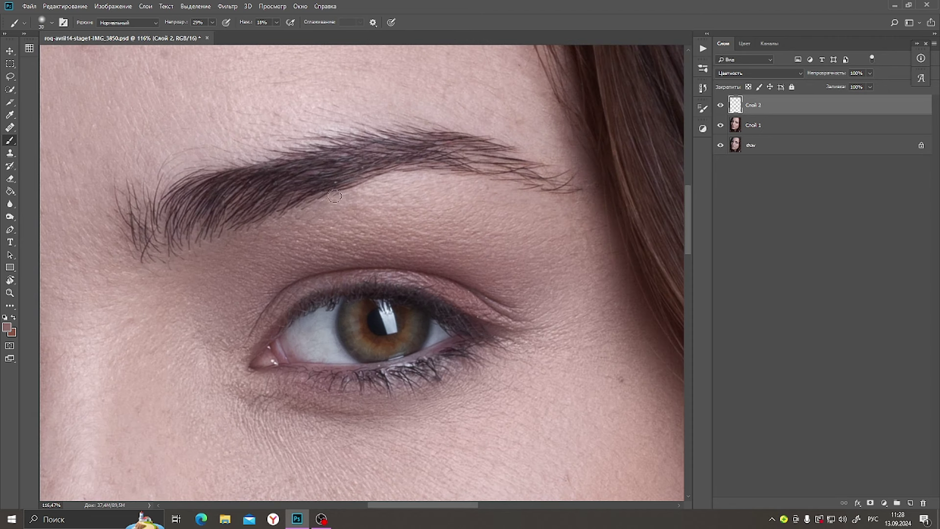
pyautogui.keyDown('alt'); pyautogui.click(379, 194); pyautogui.keyUp('alt')
# Zoom out and toggle Слой 2's visibility to compare the brow before and after
pyautogui.click(9, 292)
pyautogui.moveTo(224, 180); pyautogui.dragTo(200, 173)
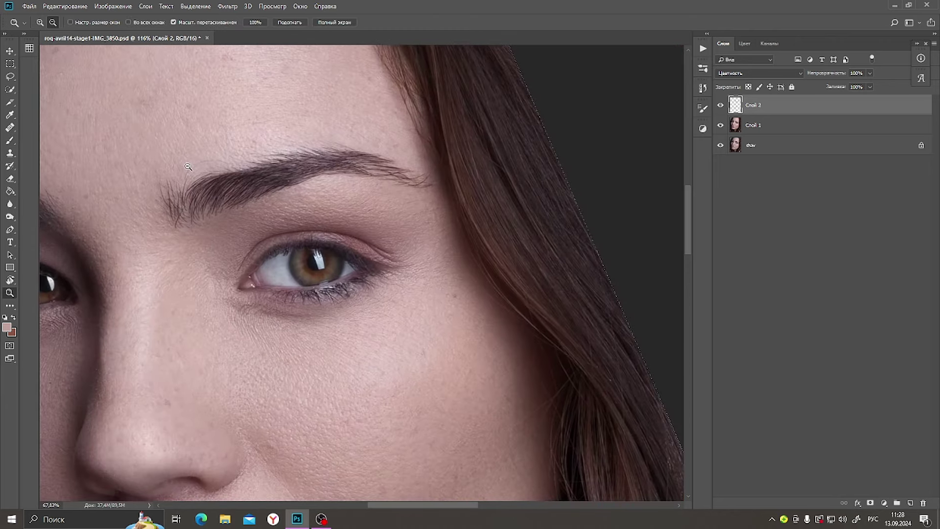
pyautogui.click(721, 105)
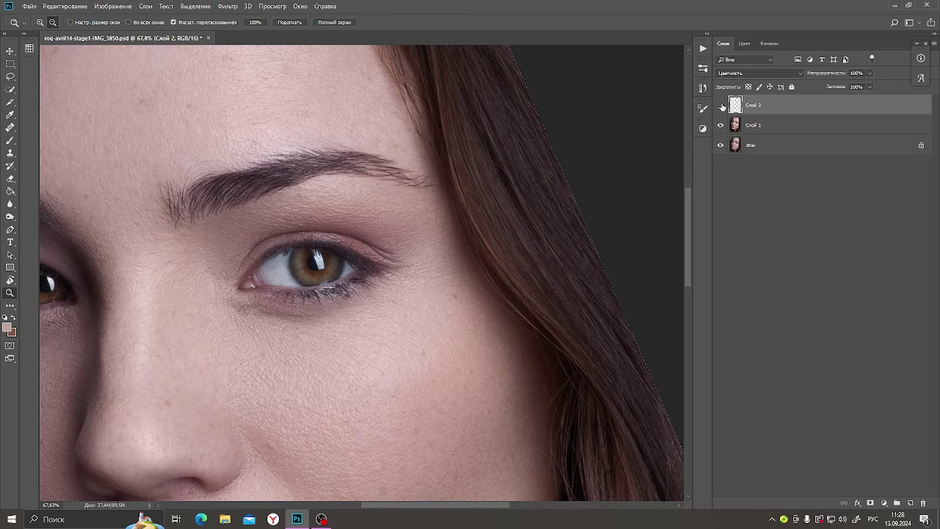
pyautogui.click(721, 108)
pyautogui.moveTo(227, 195); pyautogui.dragTo(242, 185)
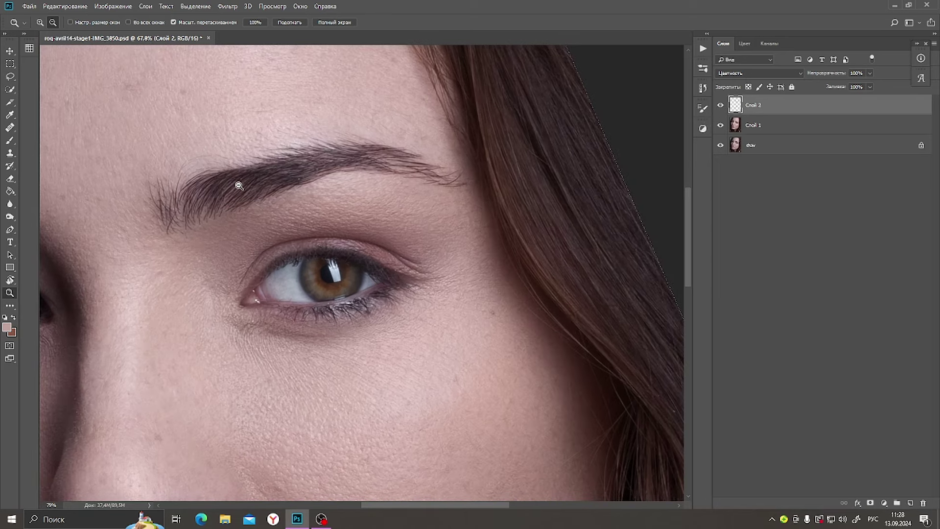
# Rename Слой 2 to 'цвет' and bring up the adjustment layer list
pyautogui.doubleClick(757, 106)
pyautogui.press('BackSpace')
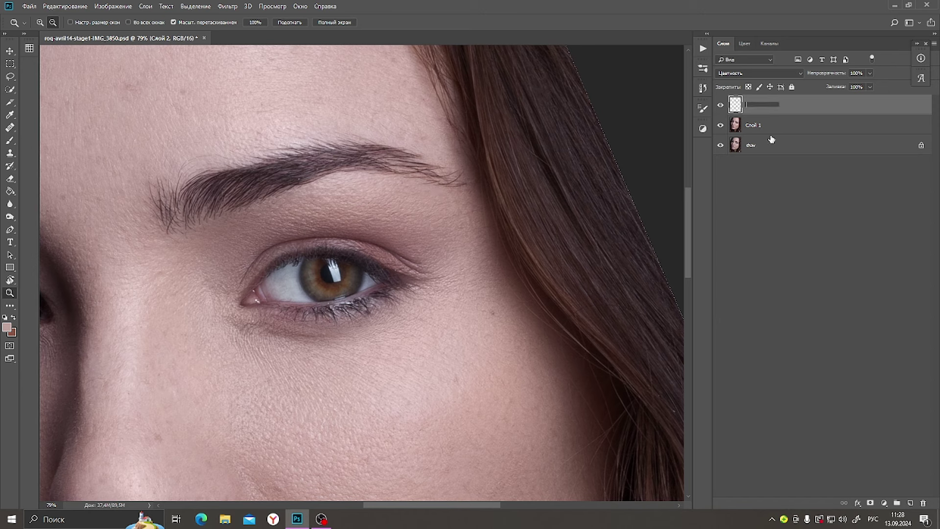
pyautogui.write('цве')
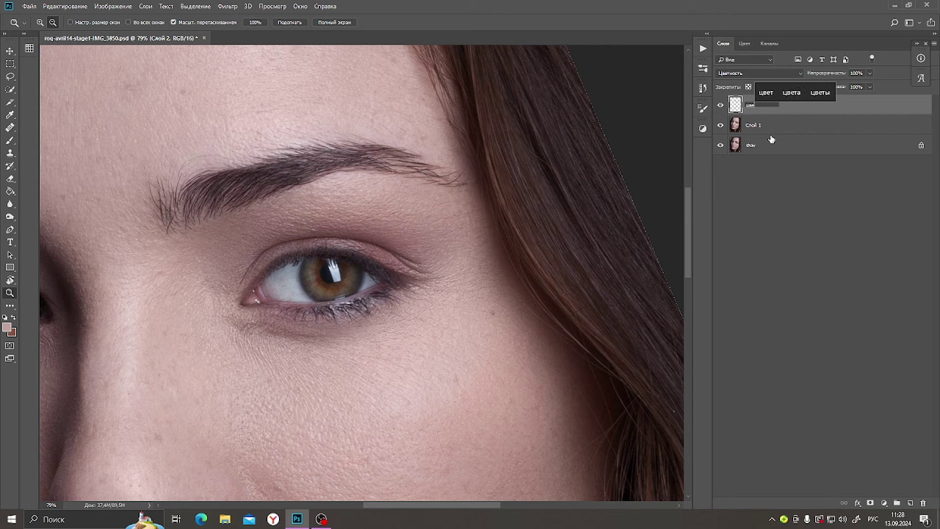
pyautogui.write('т')
pyautogui.click(783, 124)
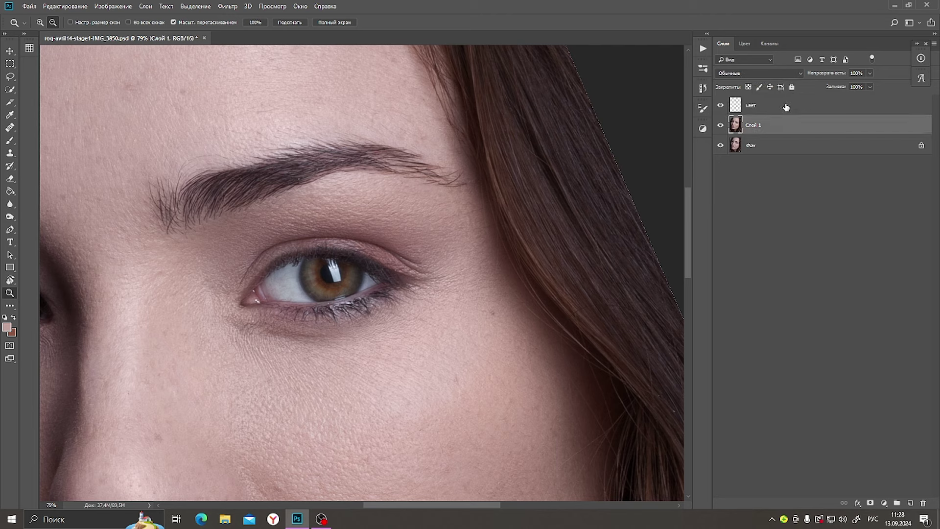
pyautogui.click(787, 108)
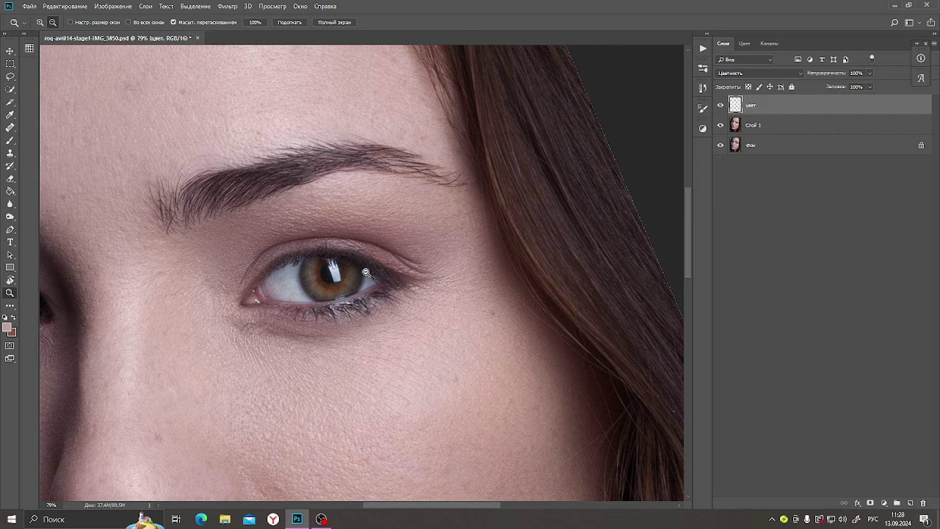
pyautogui.click(885, 504)
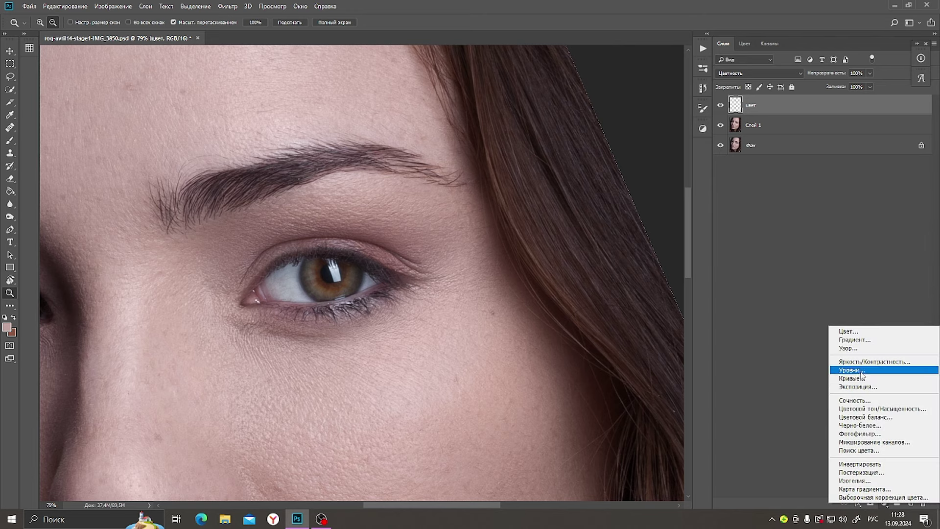
# Add a Curves layer pulling midtones down to 120/106, then invert its mask to black
pyautogui.click(827, 375)
pyautogui.moveTo(492, 202); pyautogui.dragTo(556, 149)
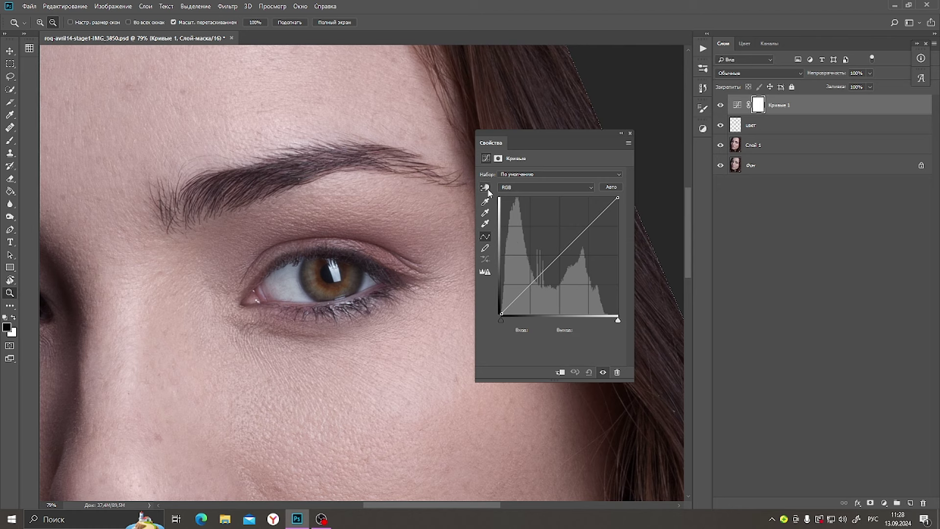
pyautogui.click(485, 188)
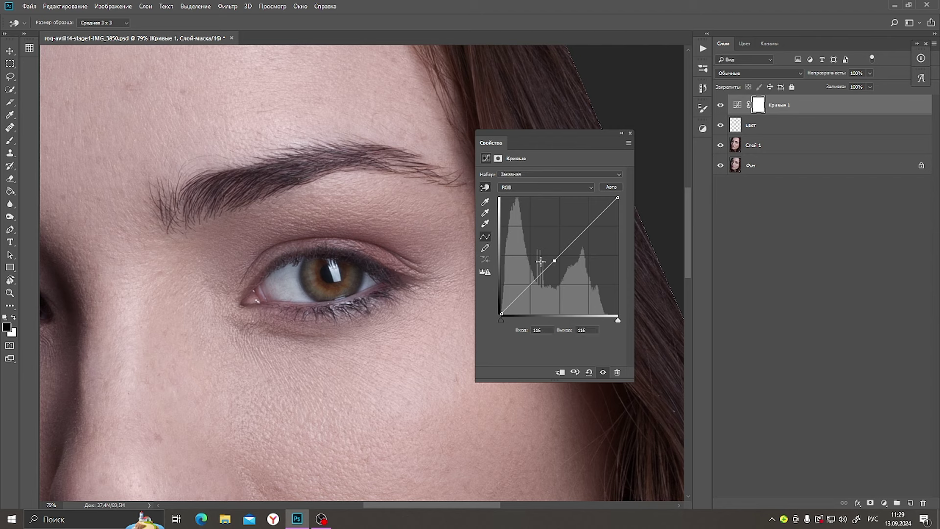
pyautogui.click(556, 261)
pyautogui.moveTo(555, 261); pyautogui.dragTo(556, 266)
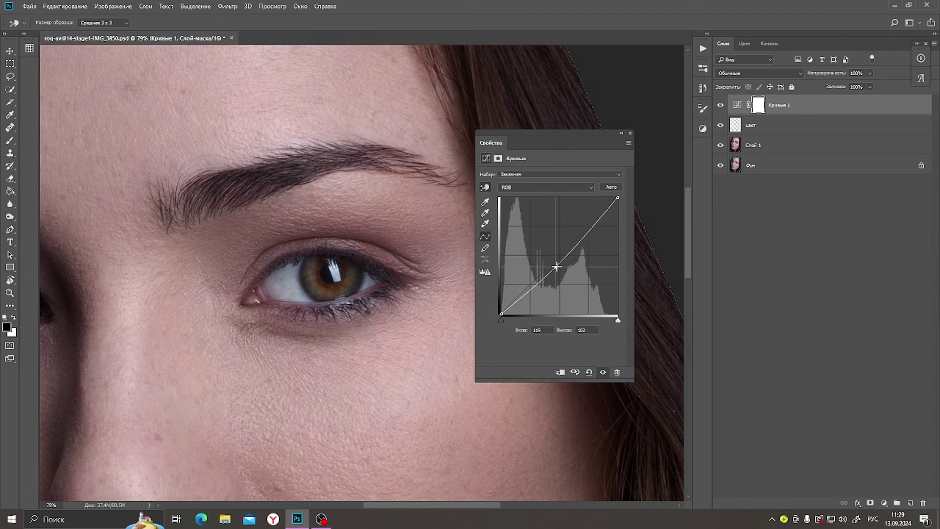
pyautogui.click(630, 133)
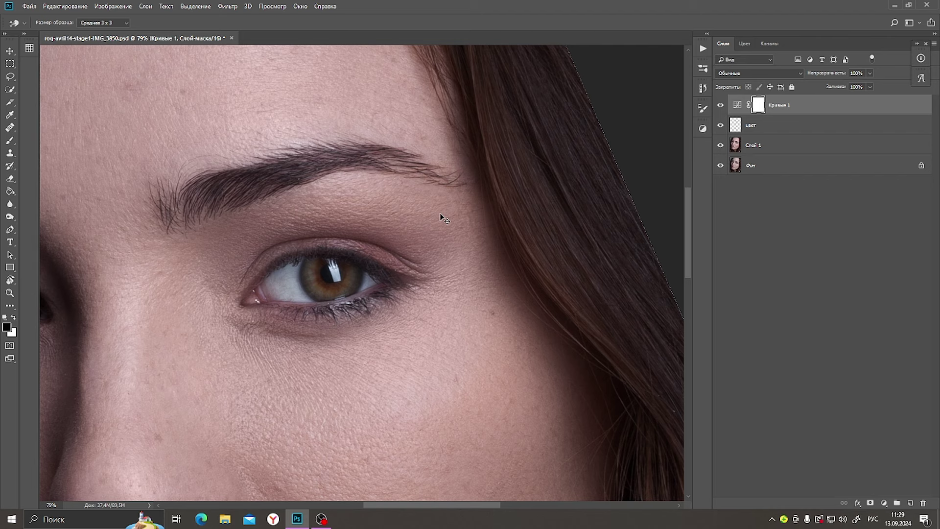
pyautogui.hotkey('ctrl', 'i')
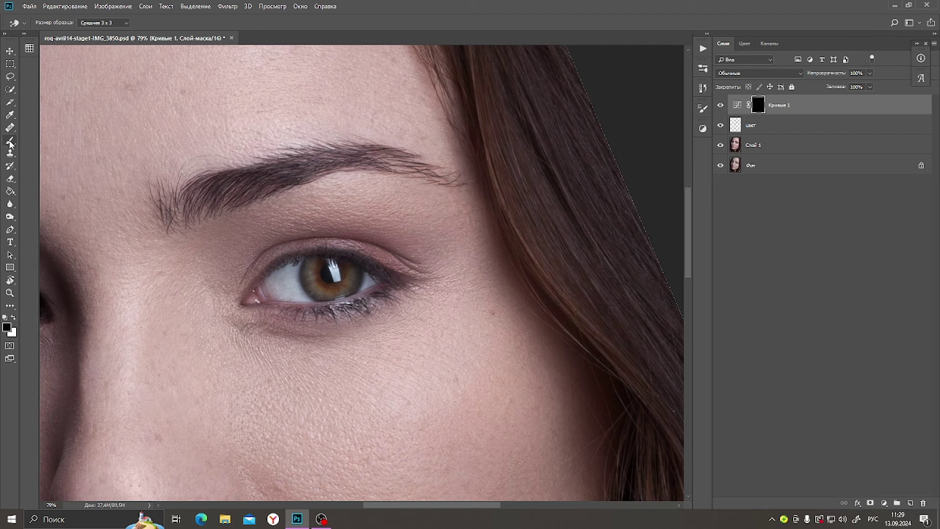
# Set up the Brush with white as paint colour and 21% flow
pyautogui.click(9, 140)
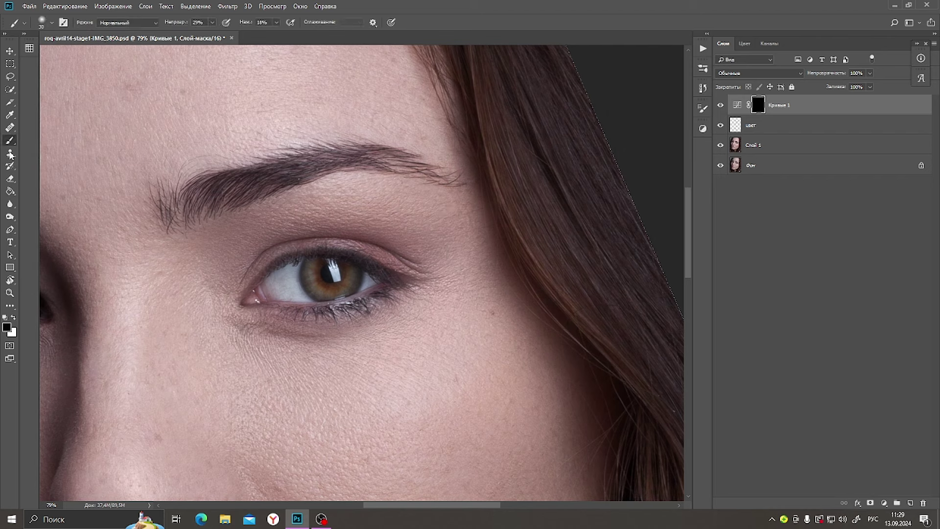
pyautogui.click(13, 317)
pyautogui.click(277, 23)
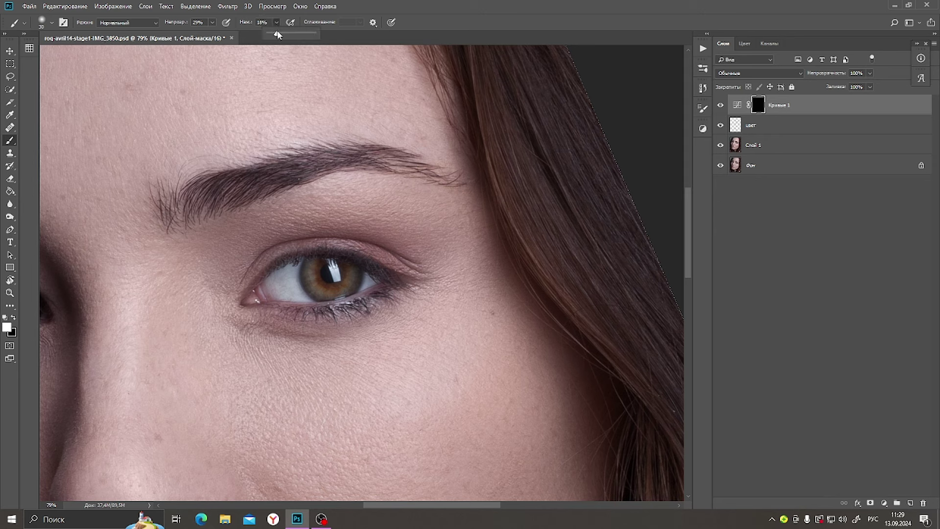
pyautogui.click(333, 43)
# Paint the darkening through the Кривые 1 mask over the inner brow, top and tail, then compare
pyautogui.moveTo(214, 199); pyautogui.dragTo(192, 219)
pyautogui.moveTo(175, 195); pyautogui.dragTo(212, 203)
pyautogui.moveTo(272, 159); pyautogui.dragTo(385, 168)
pyautogui.moveTo(439, 172); pyautogui.dragTo(403, 167)
pyautogui.click(720, 106)
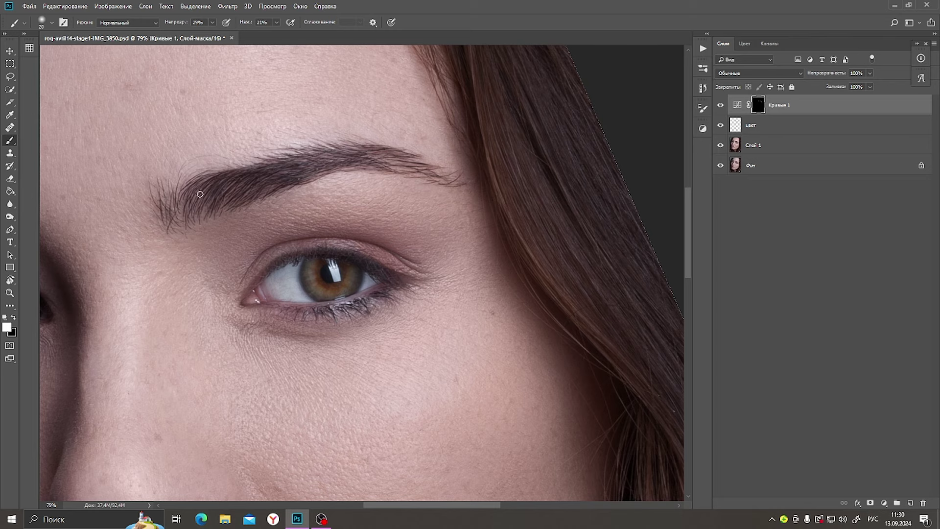
pyautogui.press(']')
pyautogui.press(']')
# Zoom in on the eye and eyebrow and raise the brush flow to 34%
pyautogui.press('z')
pyautogui.moveTo(257, 183); pyautogui.dragTo(216, 184)
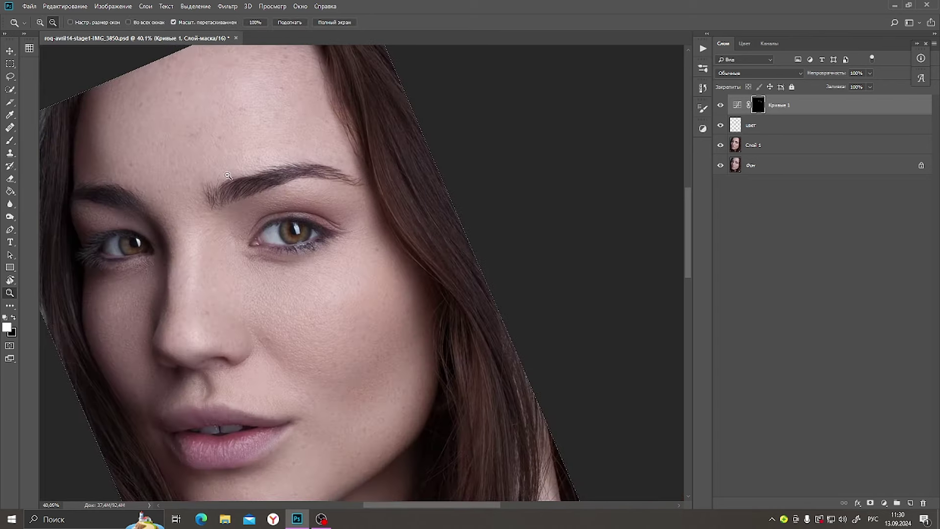
pyautogui.click(293, 196)
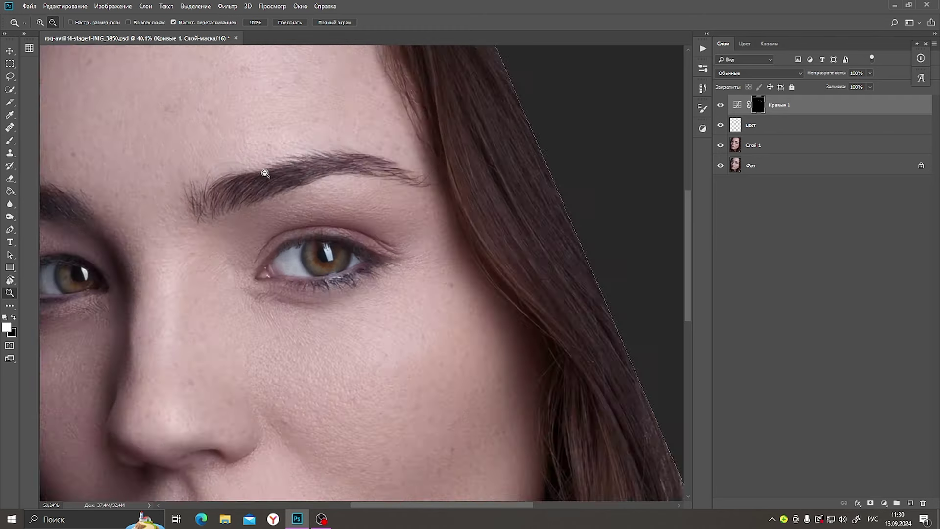
pyautogui.click(18, 143)
pyautogui.click(212, 22)
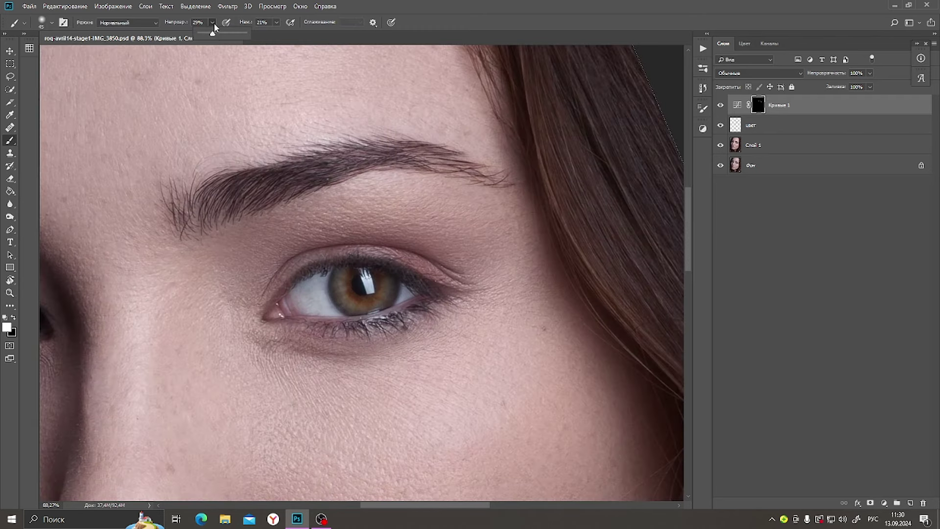
pyautogui.click(277, 22)
pyautogui.moveTo(273, 33); pyautogui.dragTo(280, 34)
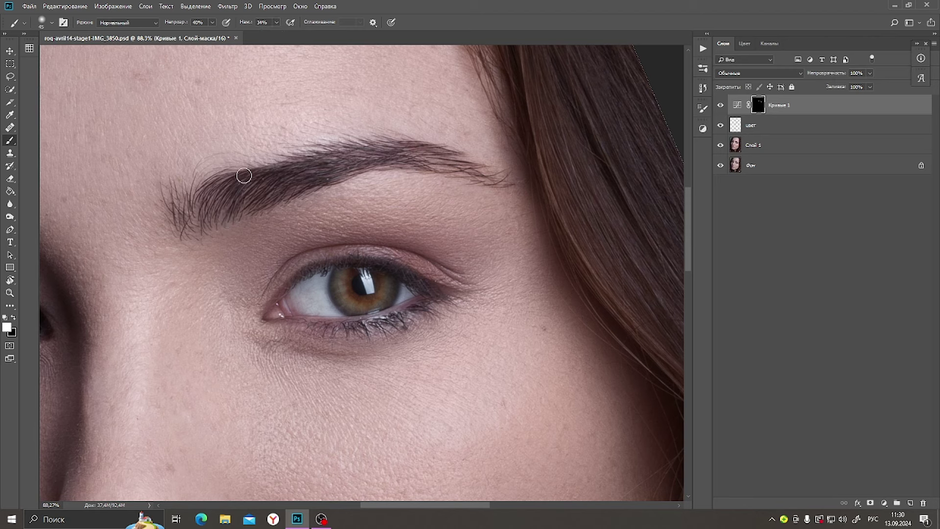
# Compare the darkening, zoom out, and switch between black and white paint to refine the mask
pyautogui.click(721, 105)
pyautogui.press('z')
pyautogui.moveTo(294, 204); pyautogui.dragTo(270, 202)
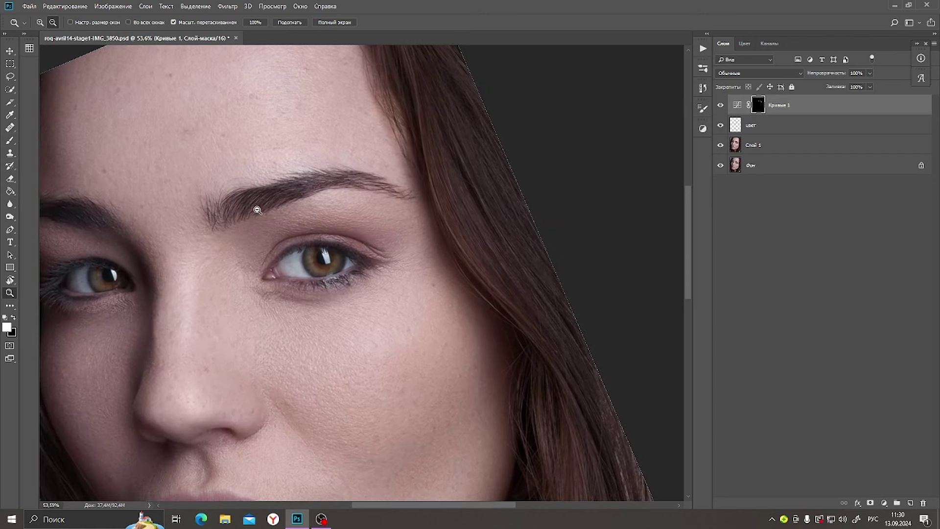
pyautogui.press('b')
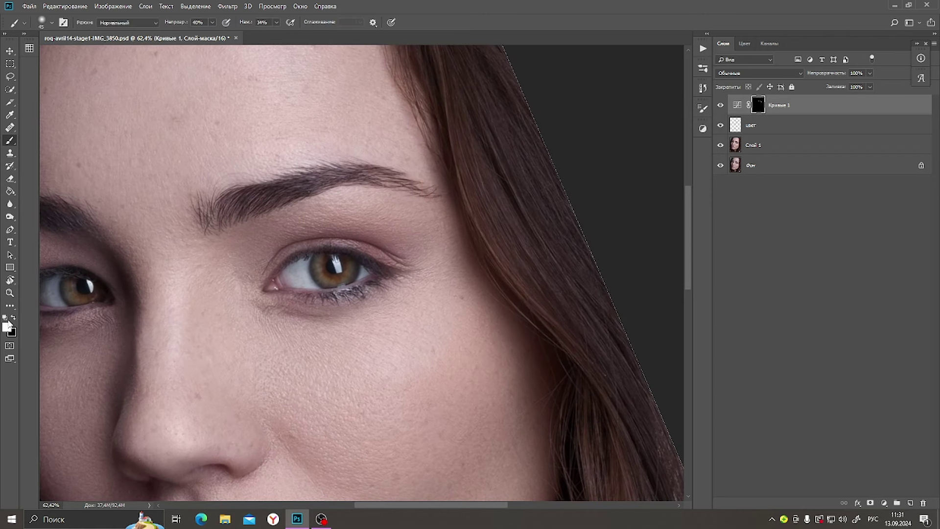
pyautogui.click(15, 318)
pyautogui.click(14, 317)
# Toggle Кривые 1 to compare the brow and zoom to check the whole face
pyautogui.click(721, 105)
pyautogui.click(721, 105)
pyautogui.press('z')
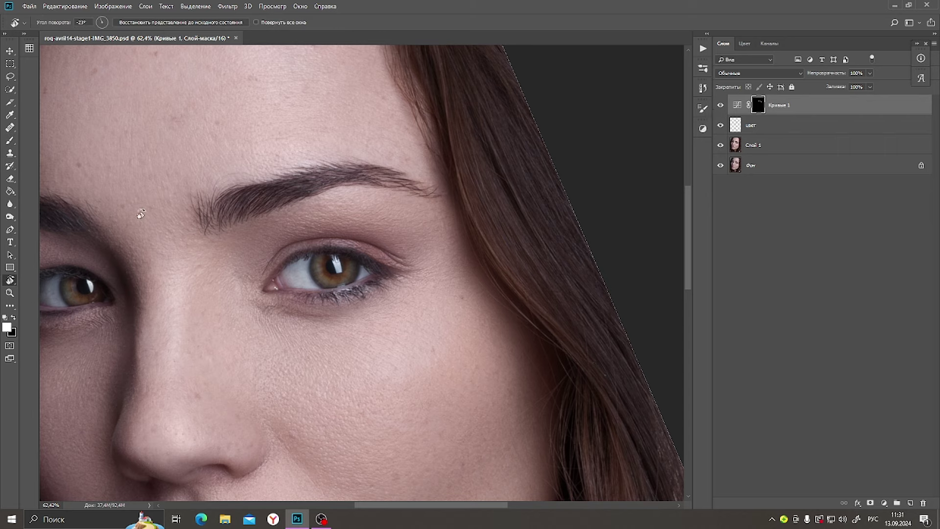
pyautogui.moveTo(209, 208); pyautogui.dragTo(186, 208)
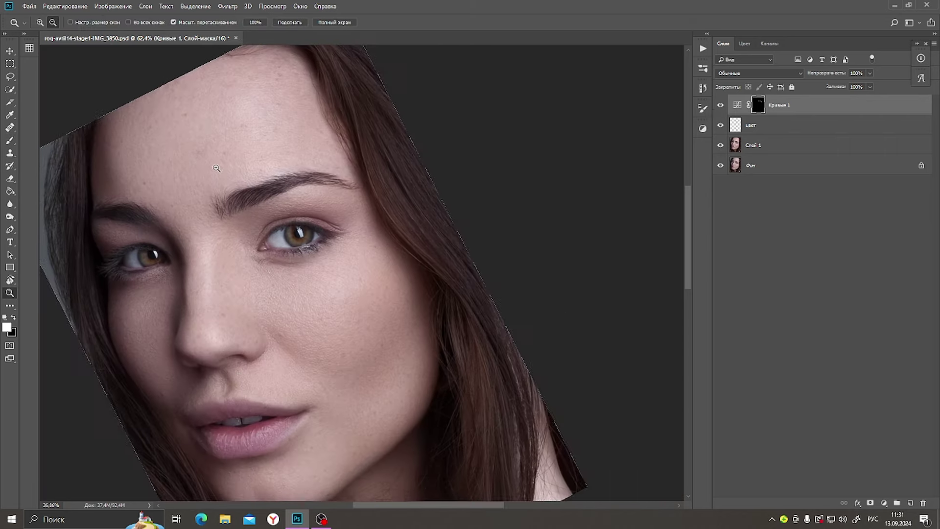
pyautogui.moveTo(216, 168); pyautogui.dragTo(291, 192)
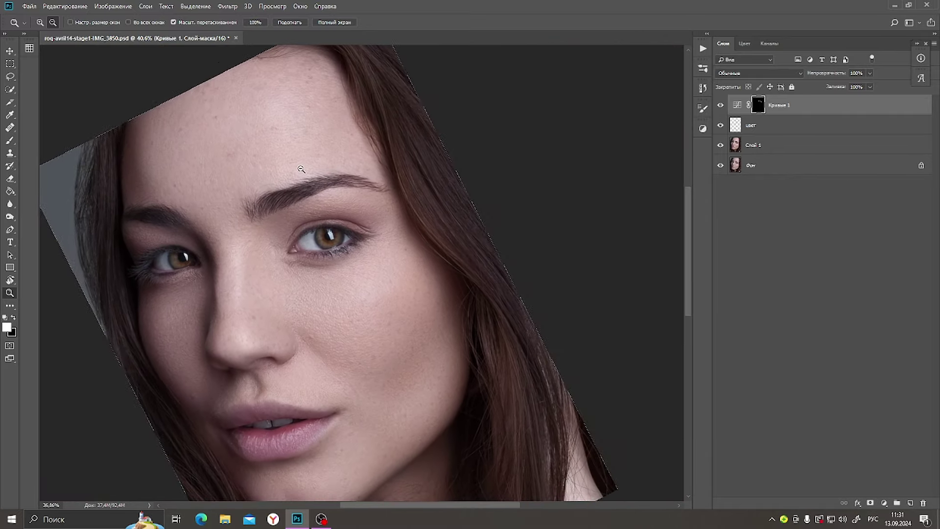
# Rename the Кривые 1 layer to 'темнее'
pyautogui.doubleClick(780, 105)
pyautogui.write('т')
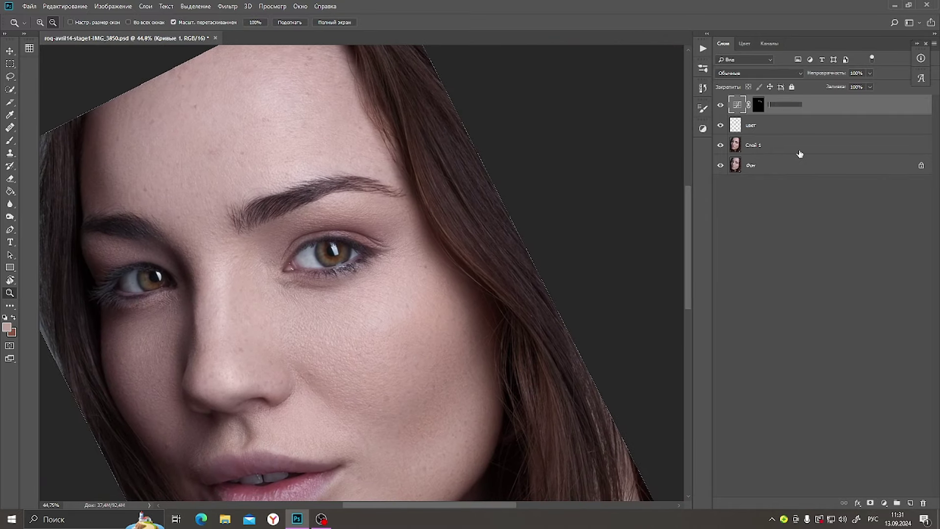
pyautogui.write('ем')
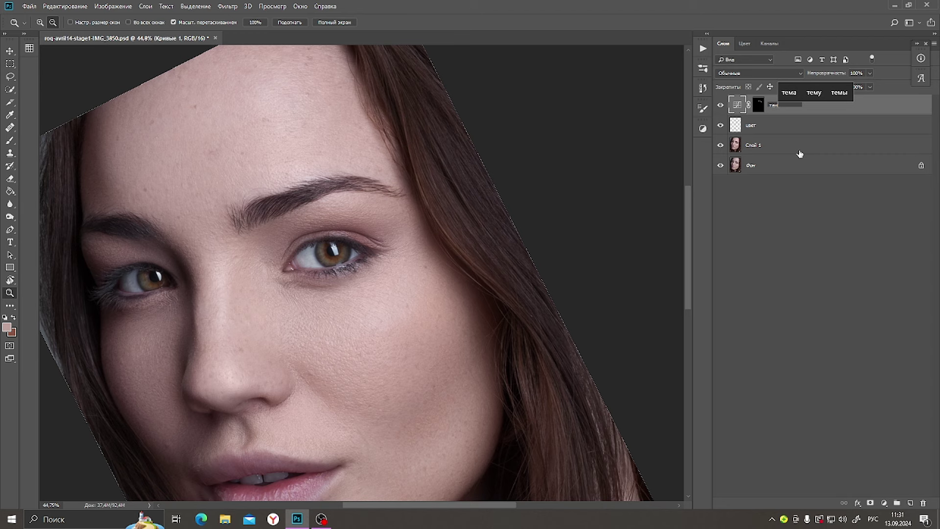
pyautogui.write('не')
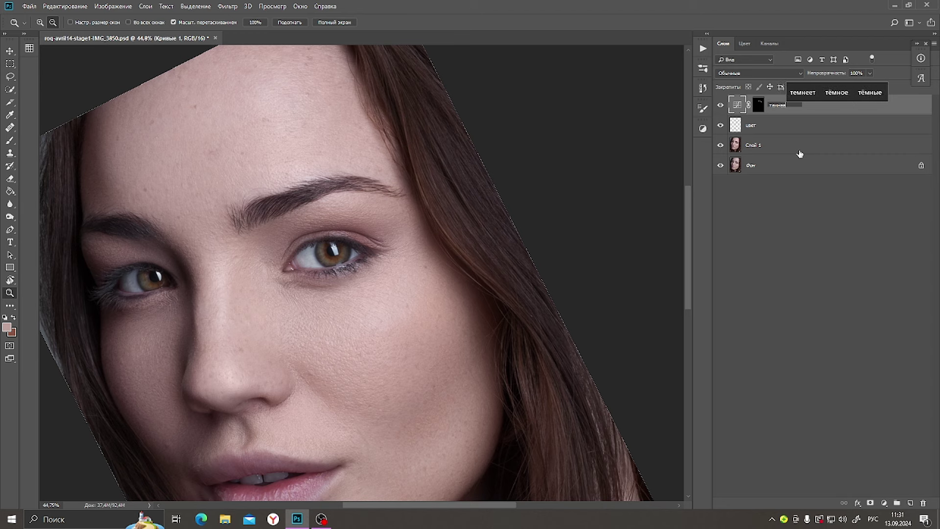
pyautogui.click(808, 122)
pyautogui.click(822, 109)
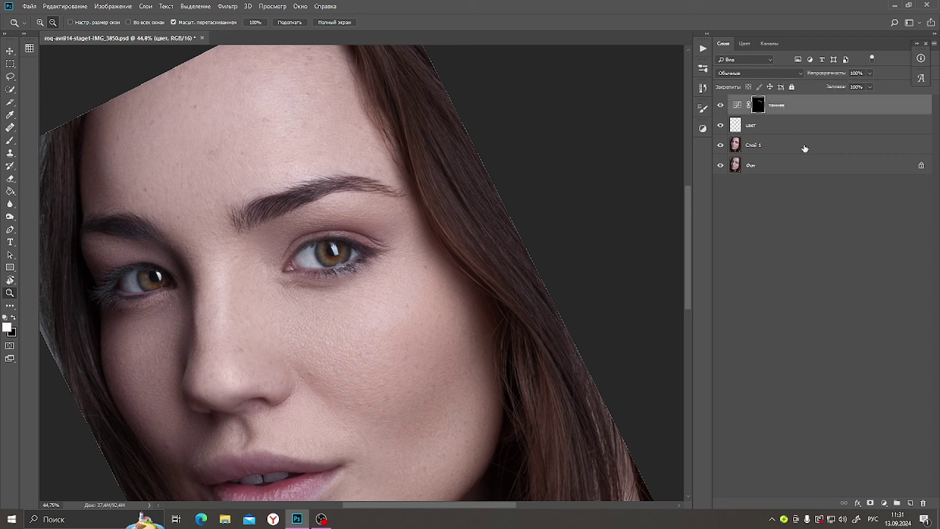
# Add an empty layer above темнее, with the view zoomed and tilted about 22° along the eyebrow
pyautogui.click(911, 503)
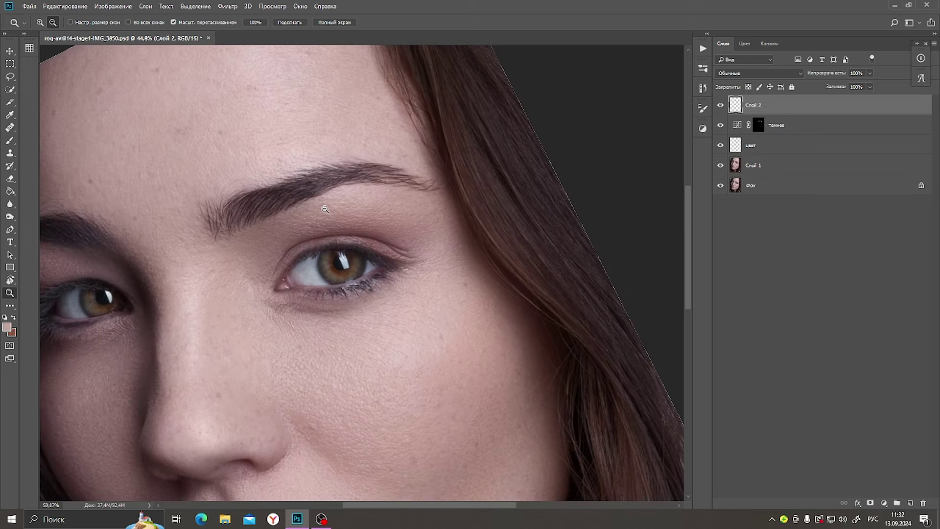
pyautogui.moveTo(301, 218); pyautogui.dragTo(335, 201)
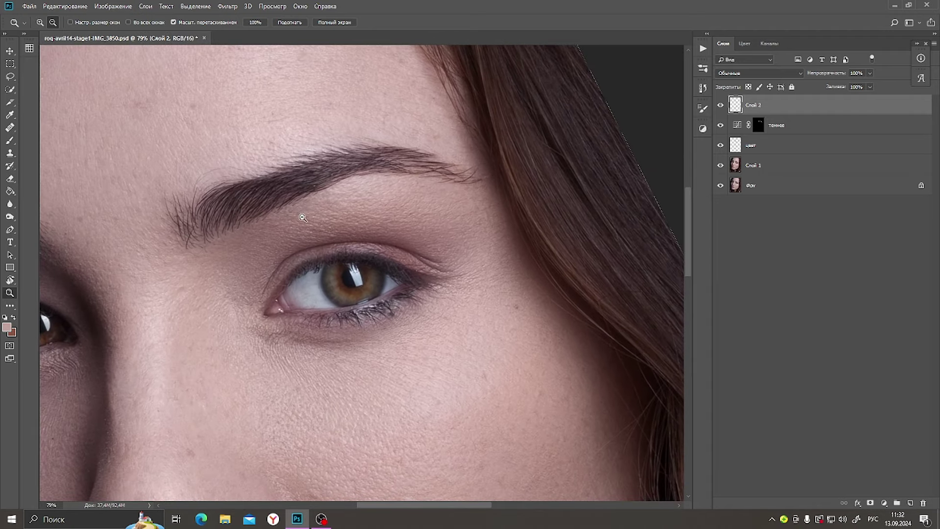
pyautogui.press('r')
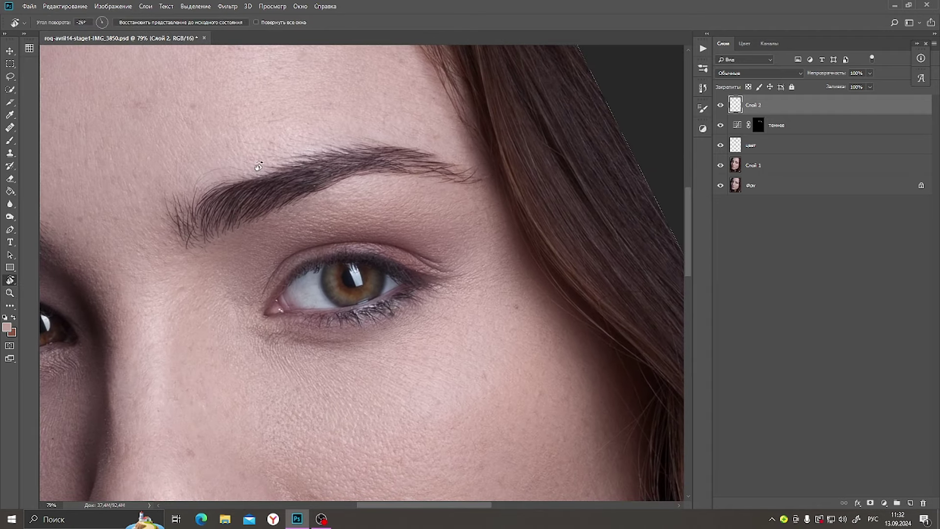
pyautogui.moveTo(260, 166); pyautogui.dragTo(269, 158)
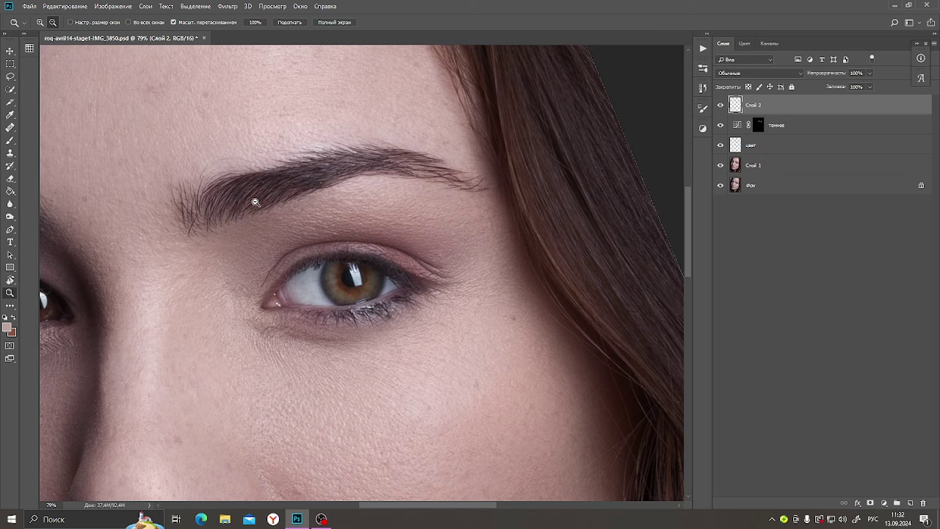
pyautogui.press('z')
pyautogui.moveTo(251, 216); pyautogui.dragTo(245, 216)
pyautogui.moveTo(283, 152); pyautogui.dragTo(290, 149)
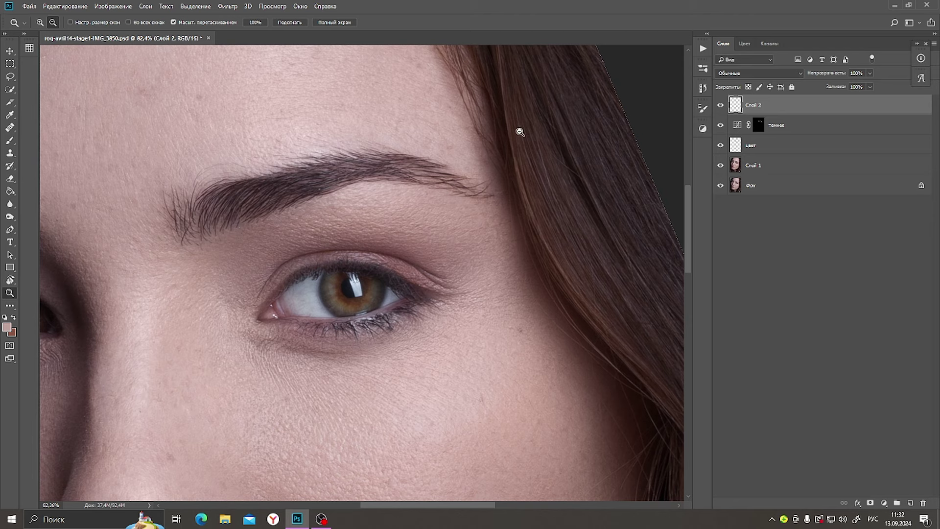
# Select the Brush with a harder tip, 100% opacity and pen-pressure size control
pyautogui.click(10, 140)
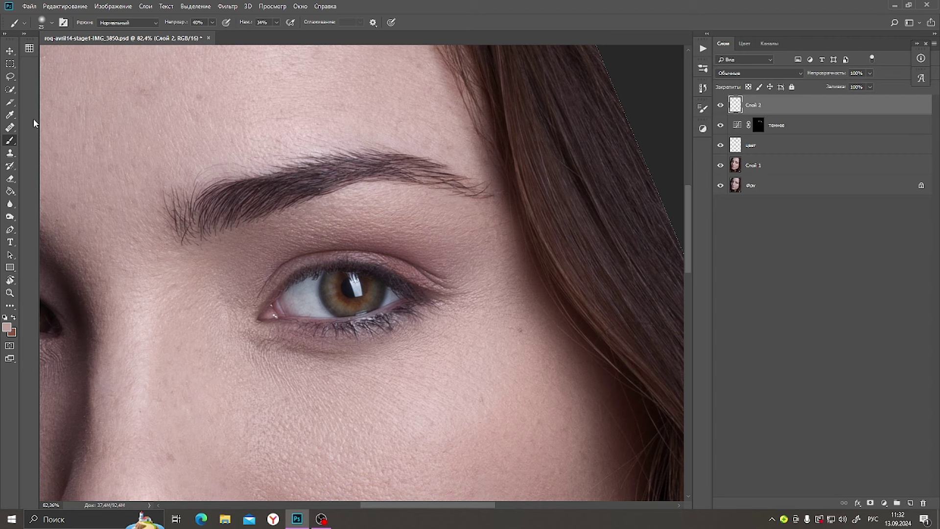
pyautogui.click(52, 24)
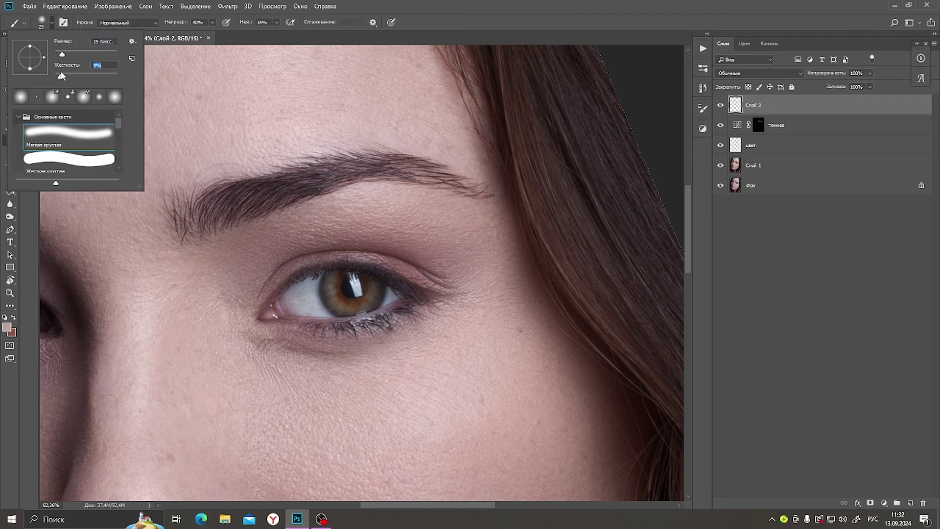
pyautogui.moveTo(62, 76); pyautogui.dragTo(85, 76)
pyautogui.press('Return')
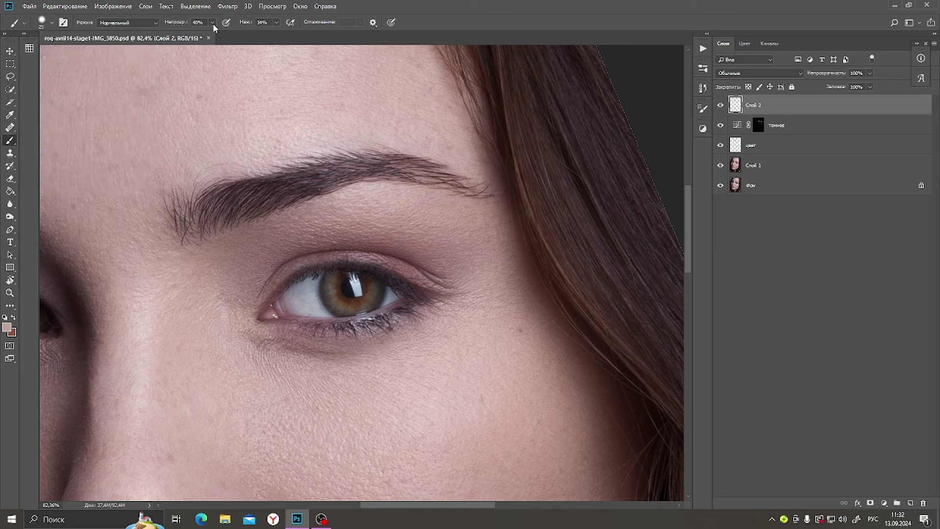
pyautogui.moveTo(213, 23); pyautogui.dragTo(268, 45)
pyautogui.click(278, 24)
pyautogui.click(392, 22)
# Shrink the brush to 17 px and zoom in on the eyebrow
pyautogui.click(52, 23)
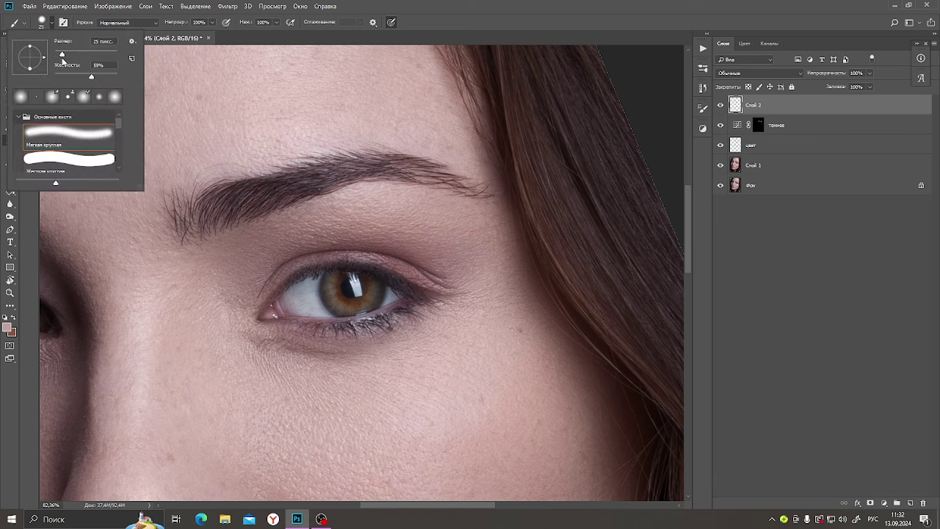
pyautogui.moveTo(63, 55); pyautogui.dragTo(60, 55)
pyautogui.click(266, 42)
pyautogui.press('z')
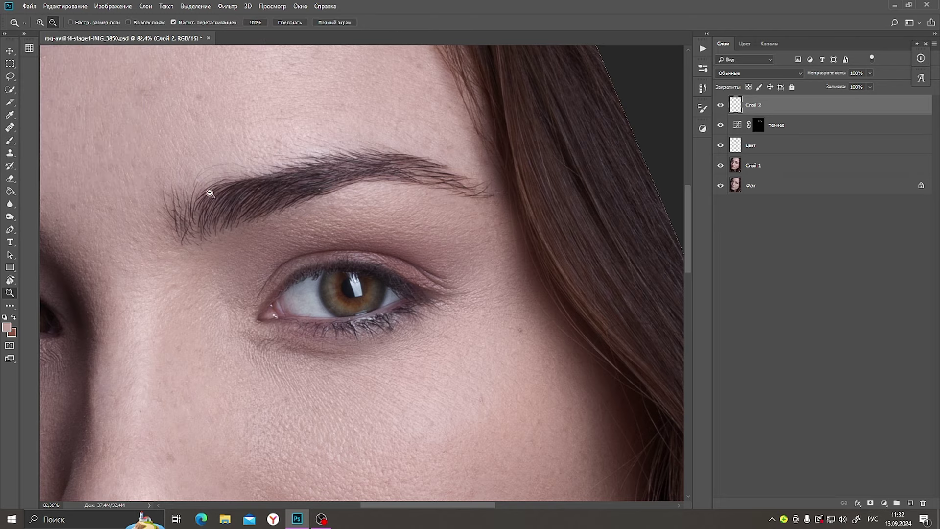
pyautogui.click(230, 177)
pyautogui.moveTo(229, 178); pyautogui.dragTo(224, 174)
# Make the brush smaller for fine hairs and sample dark colours from the eyebrow
pyautogui.press('b')
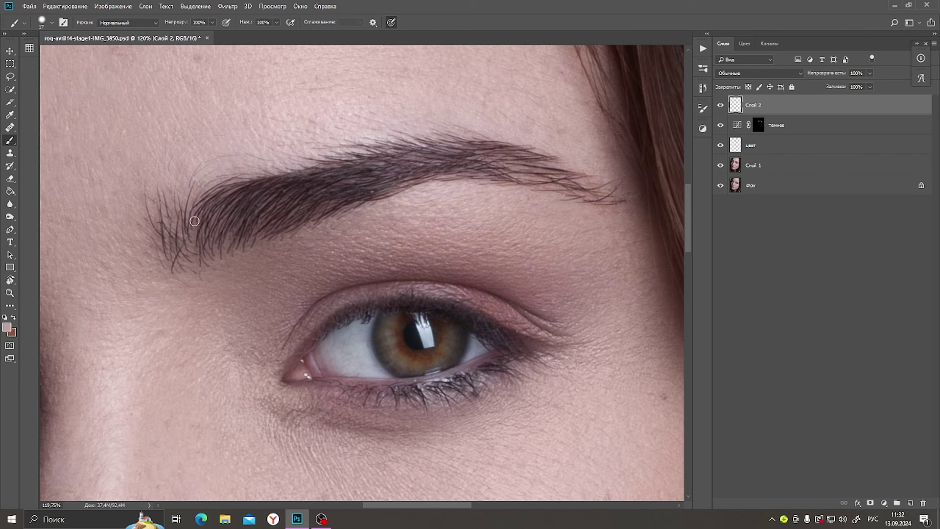
pyautogui.press('[')
pyautogui.press('[')
pyautogui.keyDown('alt'); pyautogui.click(211, 195); pyautogui.keyUp('alt')
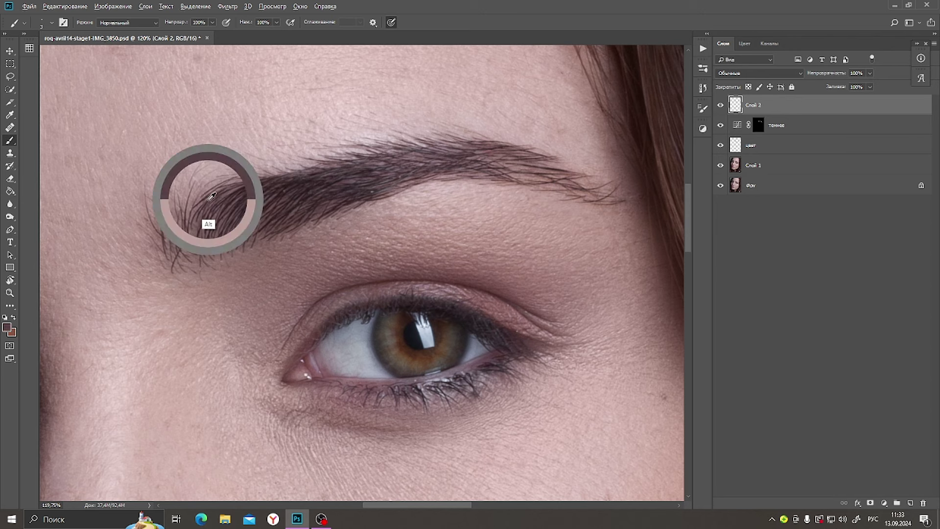
pyautogui.keyDown('alt'); pyautogui.click(246, 185); pyautogui.keyUp('alt')
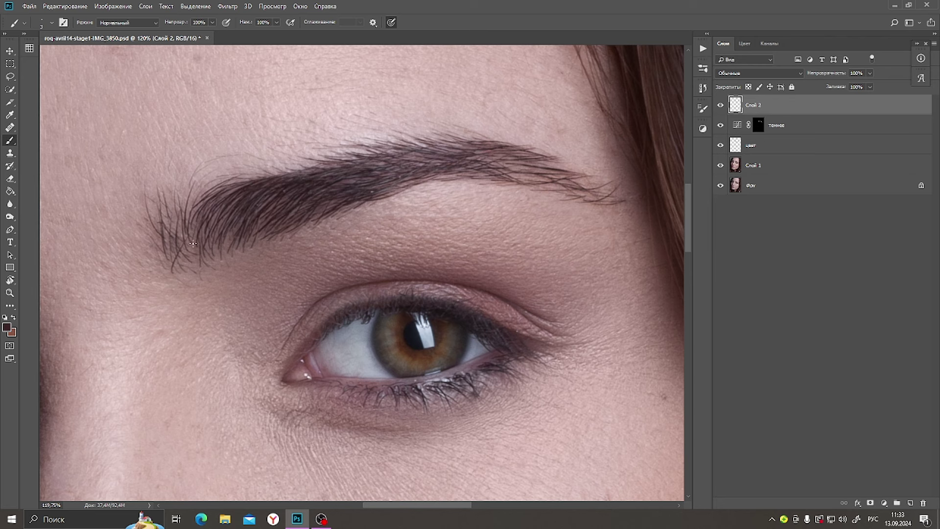
# Paint five thin hair strokes along the eyebrow's inner left end
pyautogui.moveTo(194, 199); pyautogui.dragTo(192, 234)
pyautogui.moveTo(183, 189); pyautogui.dragTo(180, 219)
pyautogui.moveTo(189, 178)
pyautogui.mouseDown()
pyautogui.moveTo(185, 211)
pyautogui.moveTo(164, 222)
pyautogui.mouseUp()
pyautogui.moveTo(215, 174); pyautogui.dragTo(196, 205)
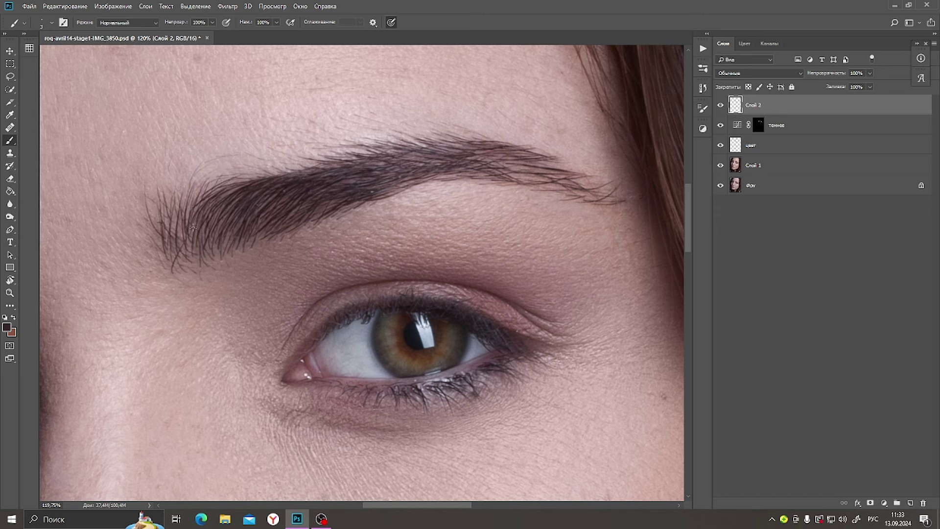
pyautogui.moveTo(183, 239); pyautogui.dragTo(190, 264)
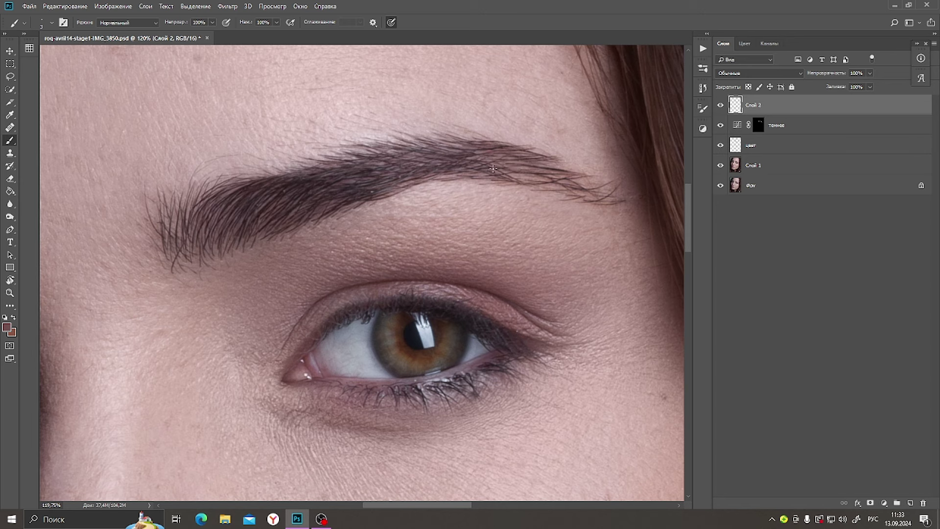
# Resample eyebrow colours and paint a thin hair stroke along the brow tail
pyautogui.keyDown('alt'); pyautogui.click(468, 152); pyautogui.keyUp('alt')
pyautogui.moveTo(592, 182); pyautogui.dragTo(553, 181)
pyautogui.keyDown('alt'); pyautogui.click(433, 164); pyautogui.keyUp('alt')
pyautogui.keyDown('alt'); pyautogui.click(369, 168); pyautogui.keyUp('alt')
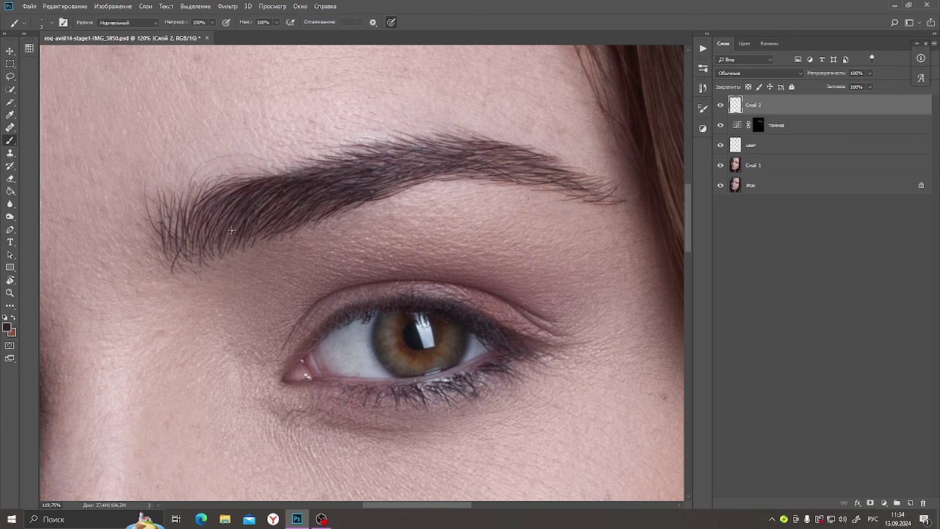
pyautogui.keyDown('alt'); pyautogui.click(219, 196); pyautogui.keyUp('alt')
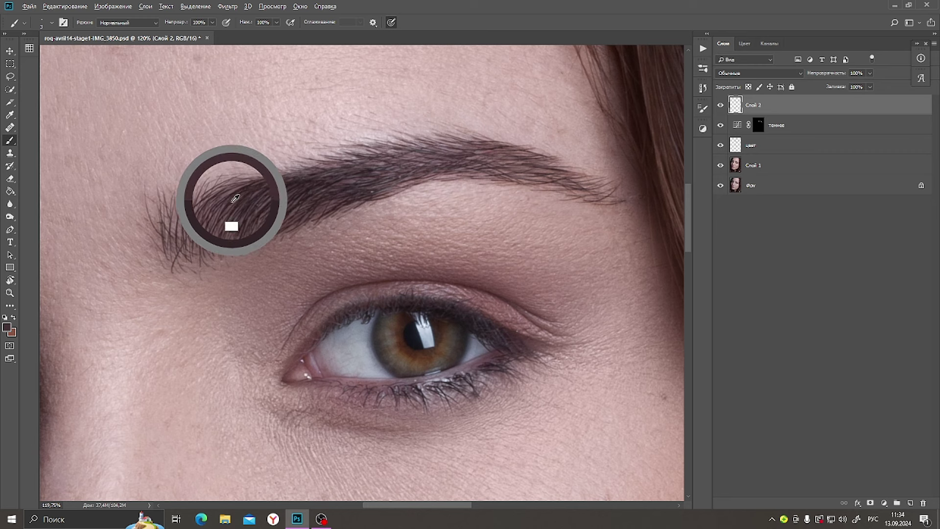
pyautogui.moveTo(219, 195); pyautogui.dragTo(177, 234)
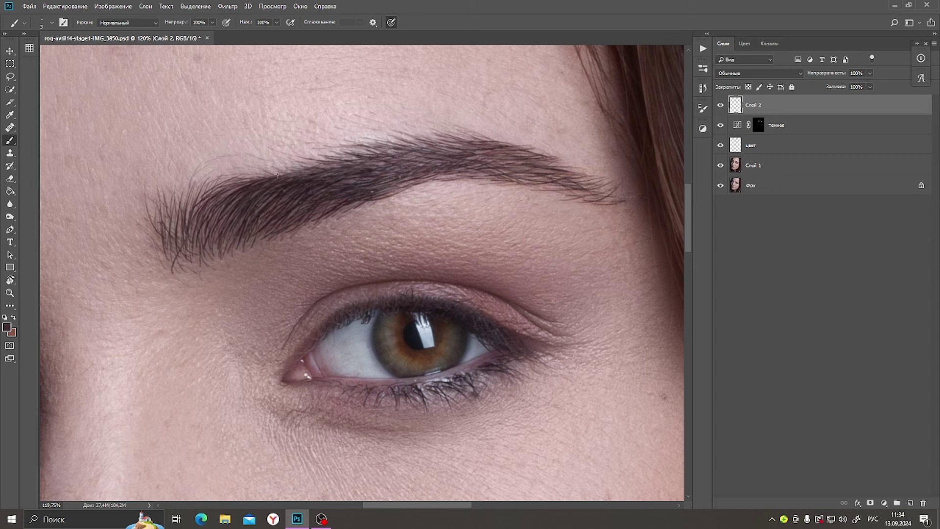
# Compare Слой 2 on and off, then group Слой 2, темное and цвет into Группа 1
pyautogui.click(10, 293)
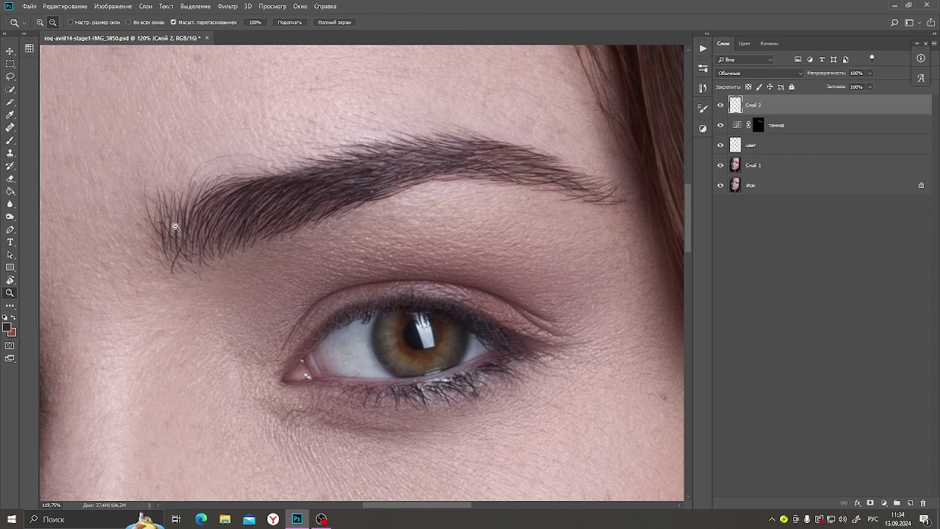
pyautogui.moveTo(255, 179); pyautogui.dragTo(287, 242)
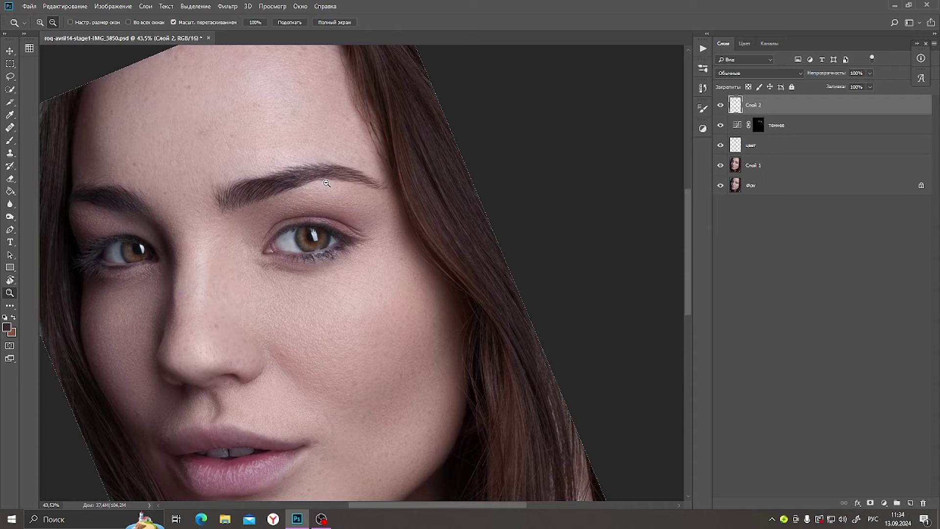
pyautogui.moveTo(327, 182); pyautogui.dragTo(333, 179)
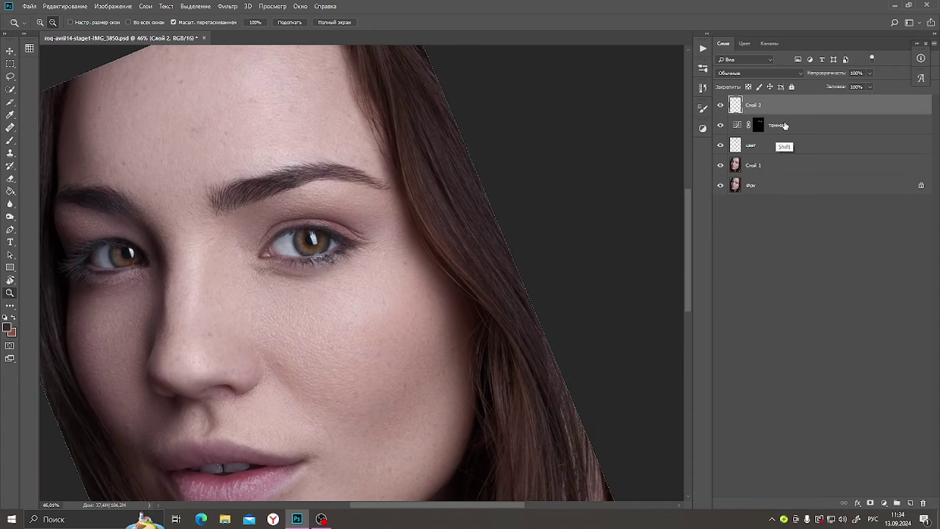
pyautogui.click(720, 105)
pyautogui.click(720, 106)
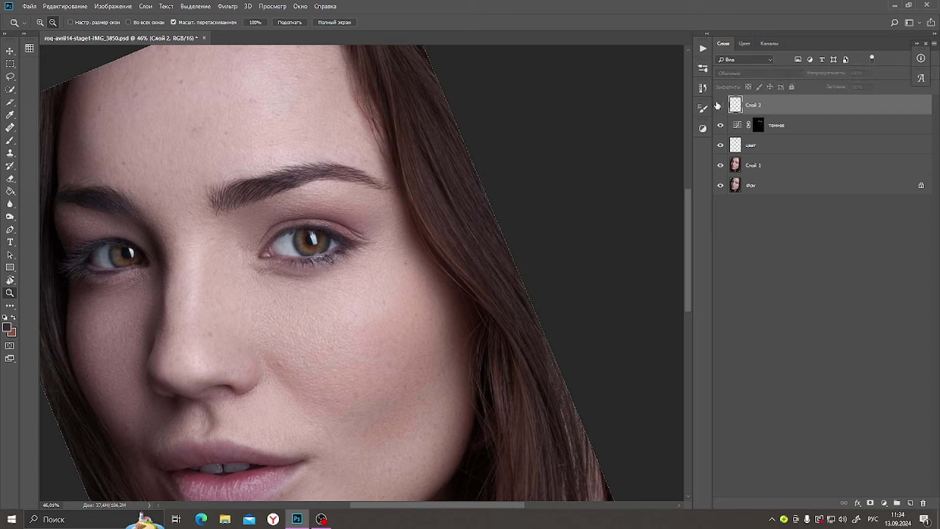
pyautogui.keyDown('shift'); pyautogui.click(794, 126); pyautogui.keyUp('shift')
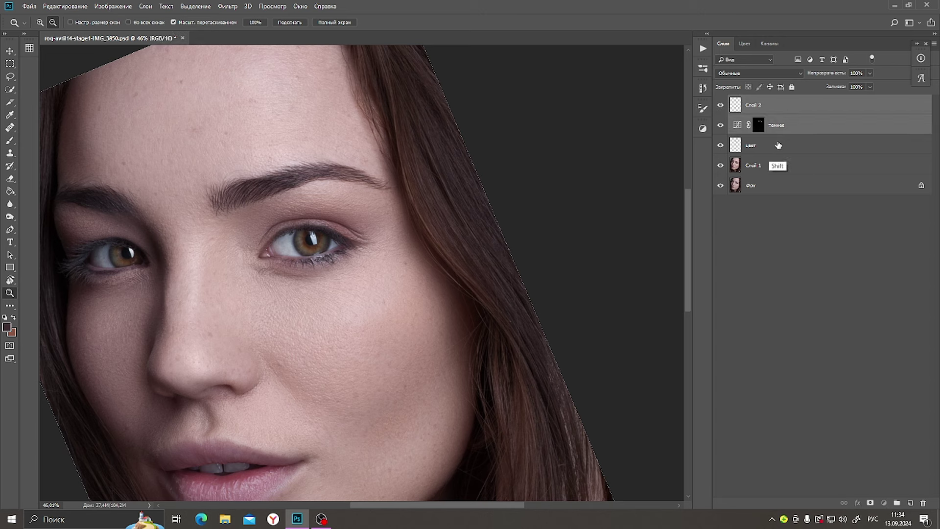
pyautogui.keyDown('shift'); pyautogui.click(812, 145); pyautogui.keyUp('shift')
pyautogui.hotkey('ctrl', 'g')
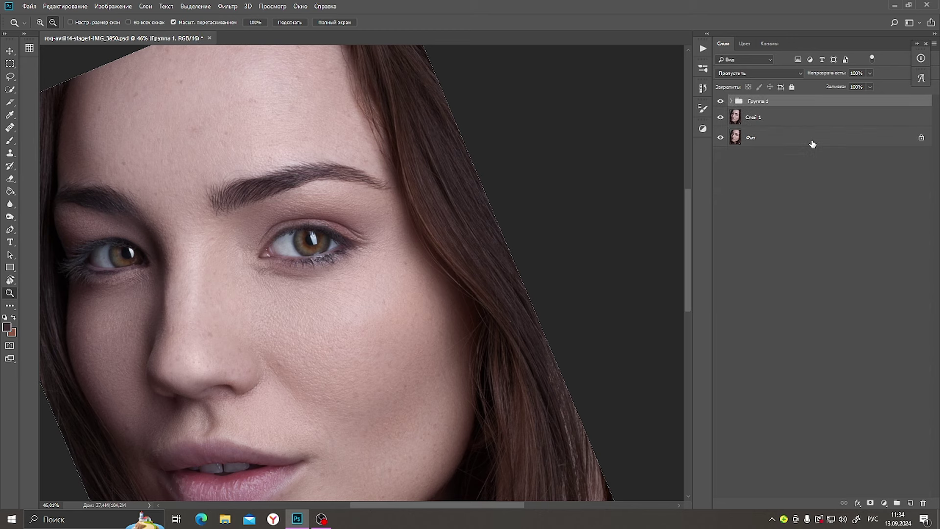
# Toggle Группа 1 visibility up close to compare the brow before and after
pyautogui.moveTo(325, 149); pyautogui.dragTo(354, 140)
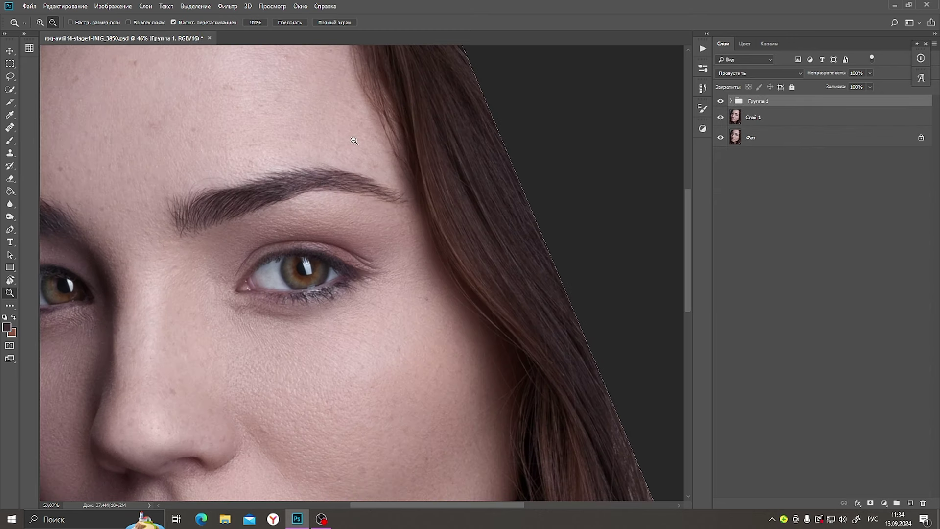
pyautogui.click(720, 101)
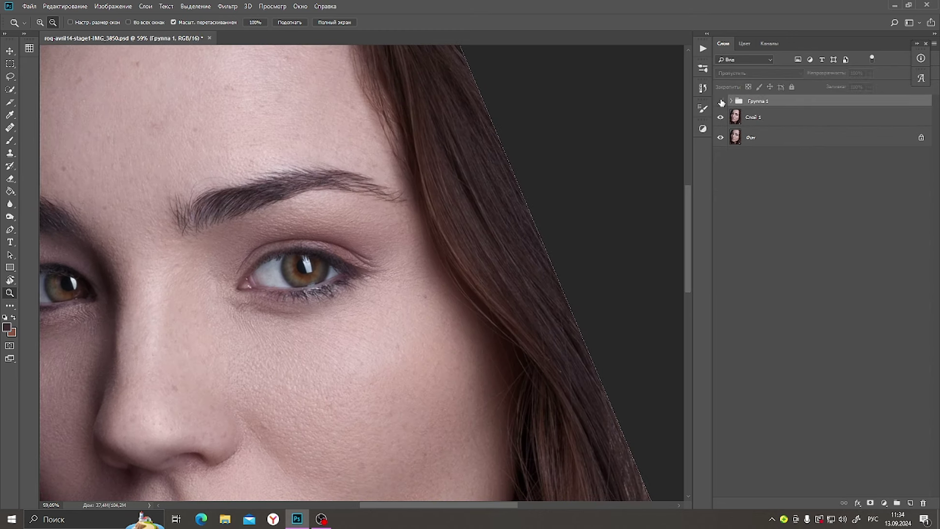
pyautogui.click(720, 102)
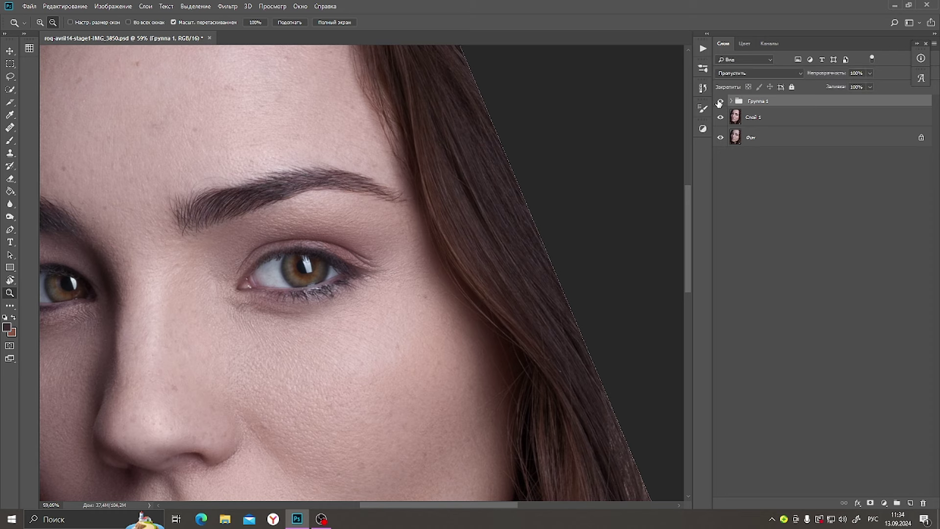
pyautogui.click(720, 103)
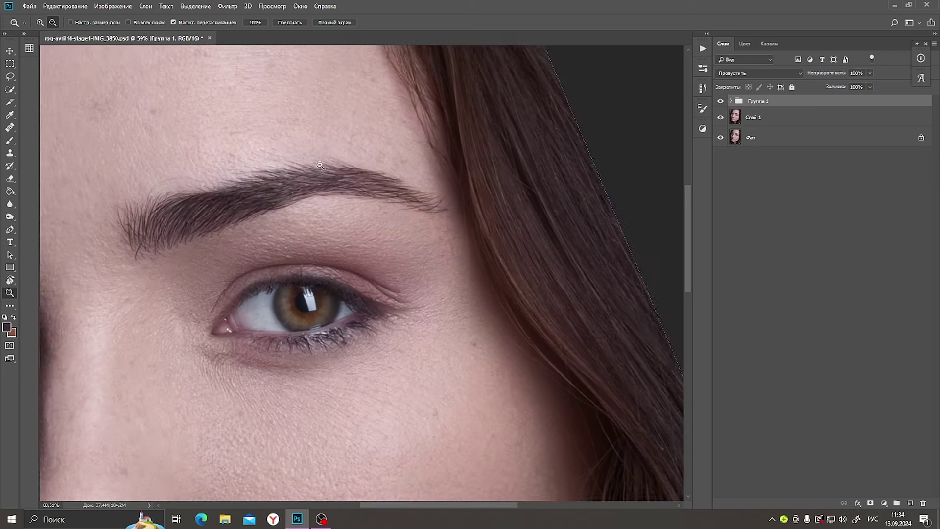
pyautogui.moveTo(303, 176); pyautogui.dragTo(325, 160)
pyautogui.click(720, 102)
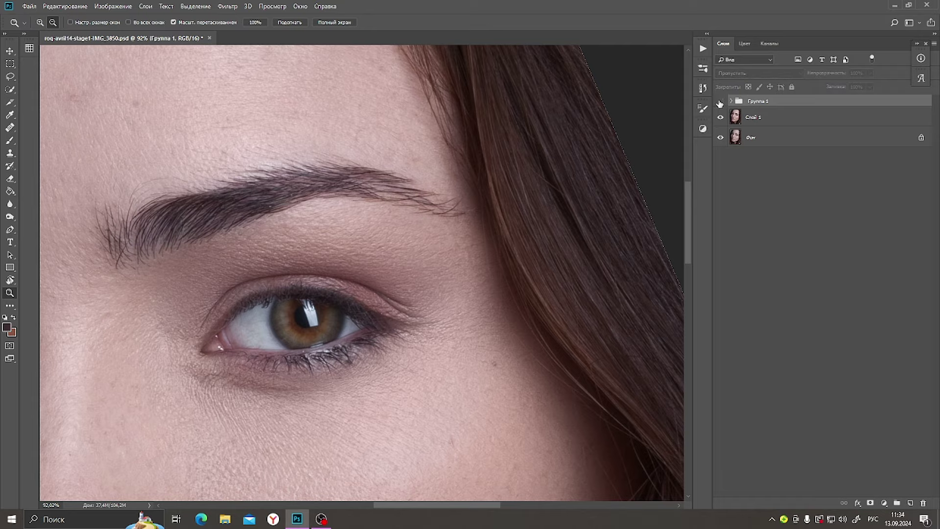
pyautogui.moveTo(132, 217)
pyautogui.mouseDown()
pyautogui.moveTo(174, 199)
pyautogui.moveTo(151, 202)
pyautogui.mouseUp()
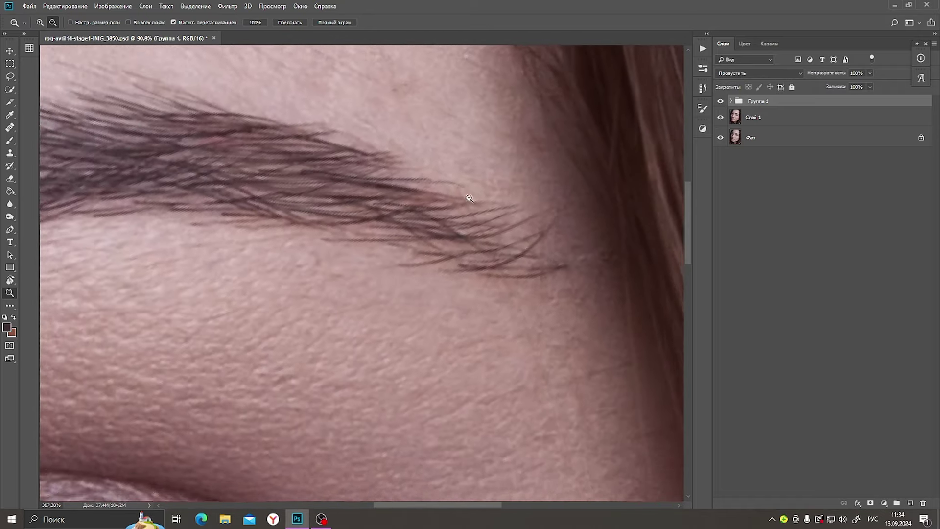